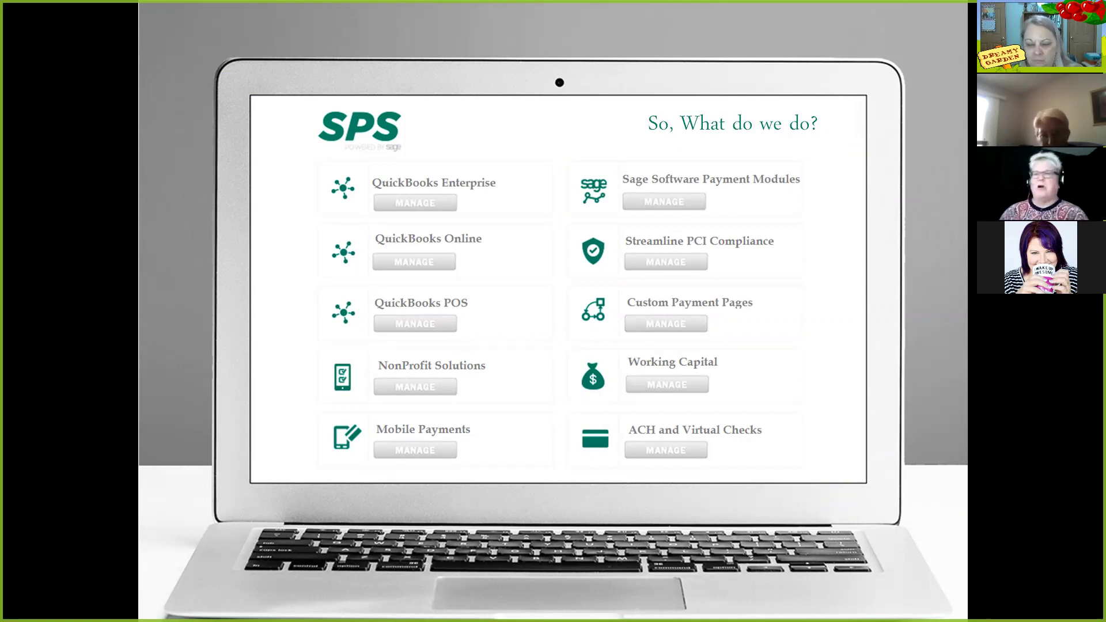
- Switch from the slide show to the customer invoice open in QuickBooks Pro 2016
{"action": "key", "text": "super"}
{"action": "key", "text": "super"}
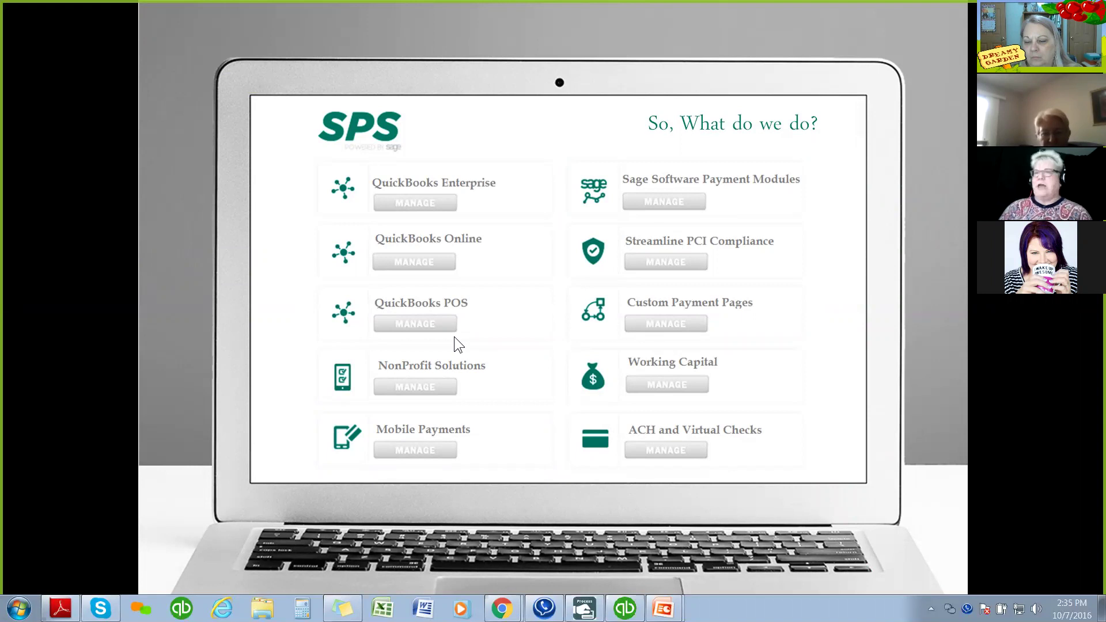
{"action": "mouse_move", "coordinate": [585, 608]}
{"action": "mouse_move", "coordinate": [625, 608]}
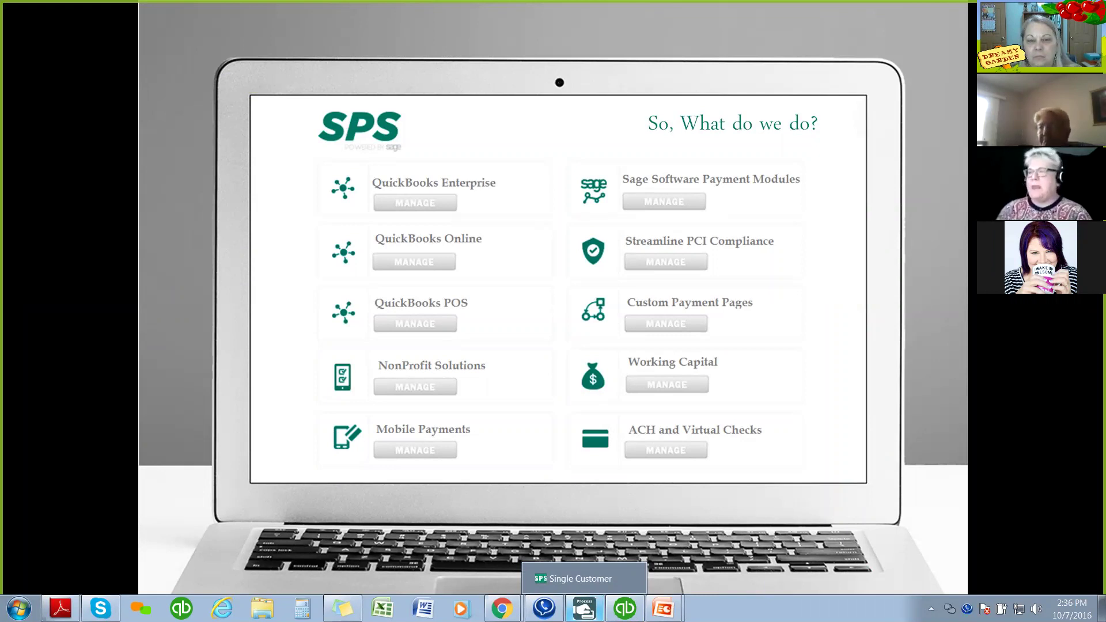
{"action": "left_click", "coordinate": [624, 608]}
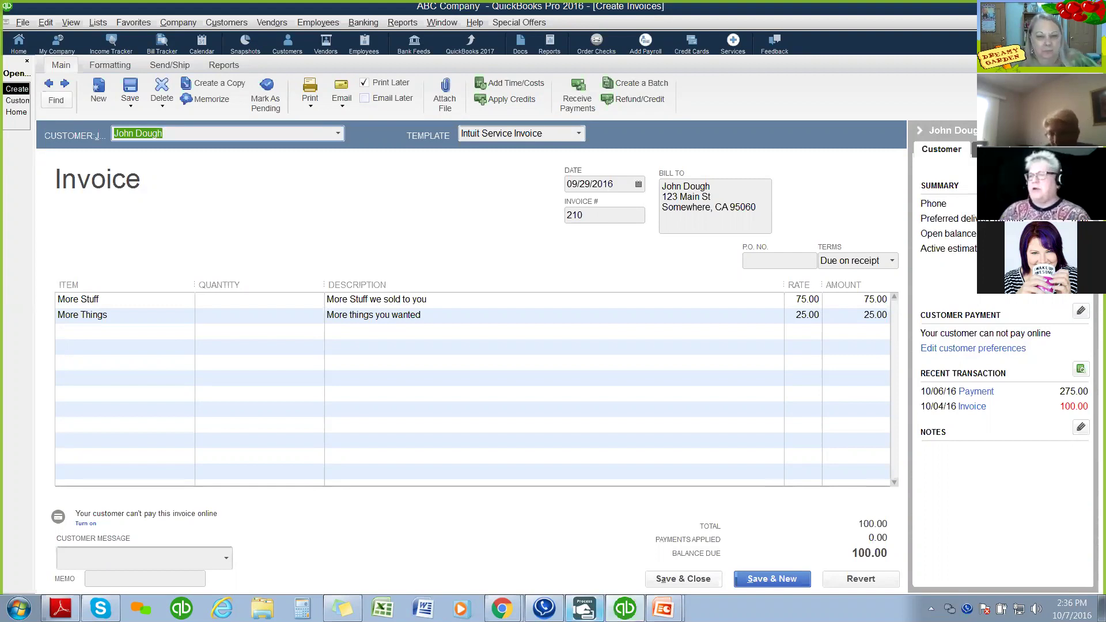
- Switch to the SPS Single Customer payment window
{"action": "mouse_move", "coordinate": [625, 608]}
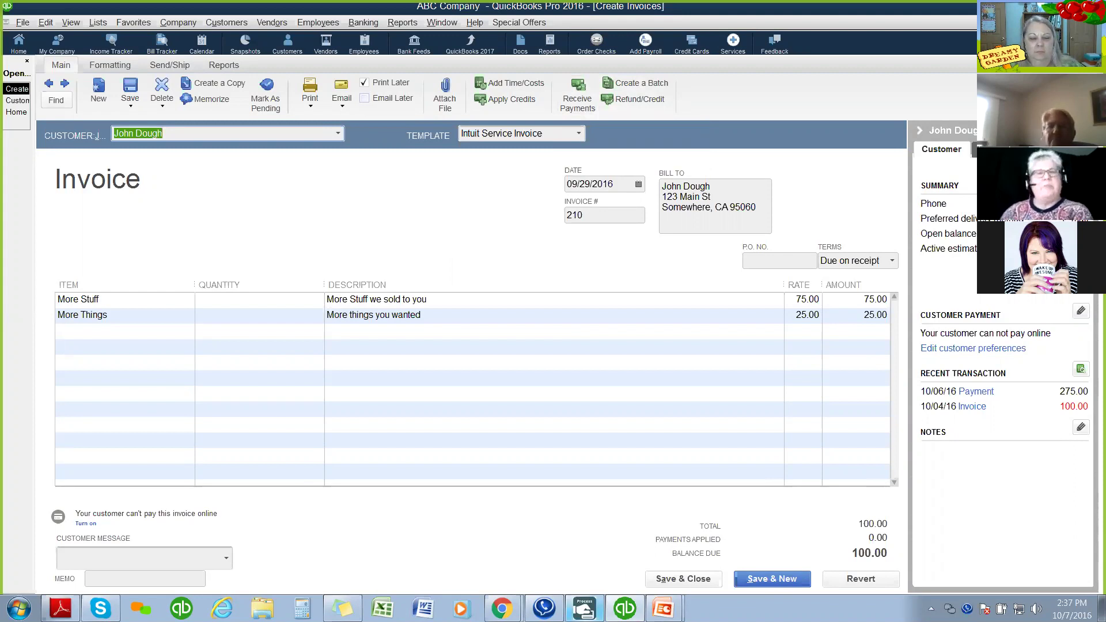
{"action": "mouse_move", "coordinate": [583, 609]}
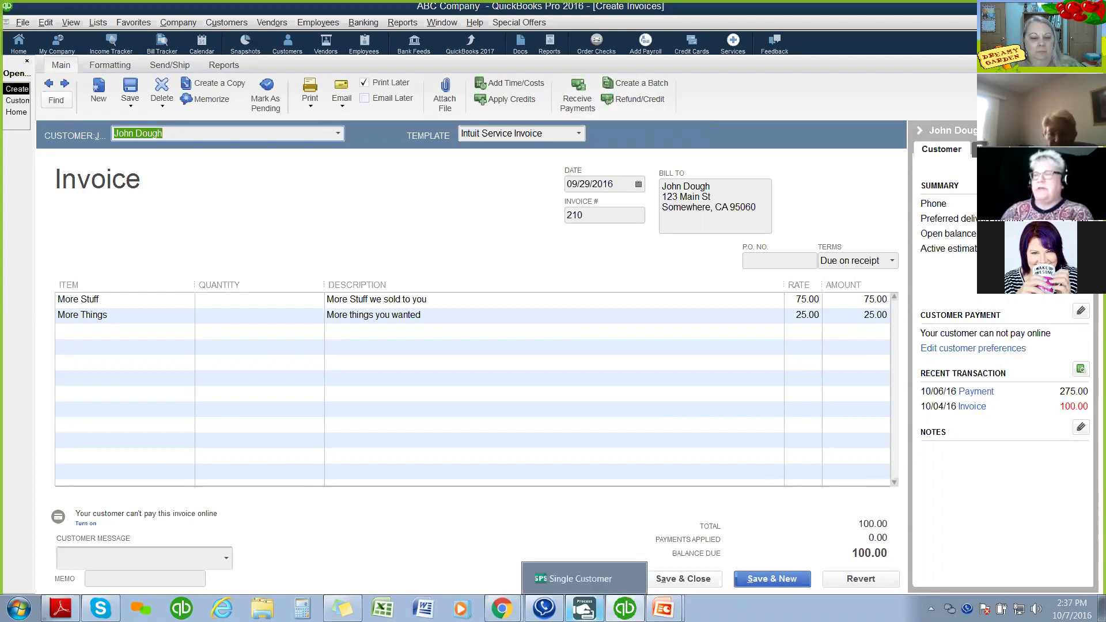
{"action": "left_click", "coordinate": [576, 578]}
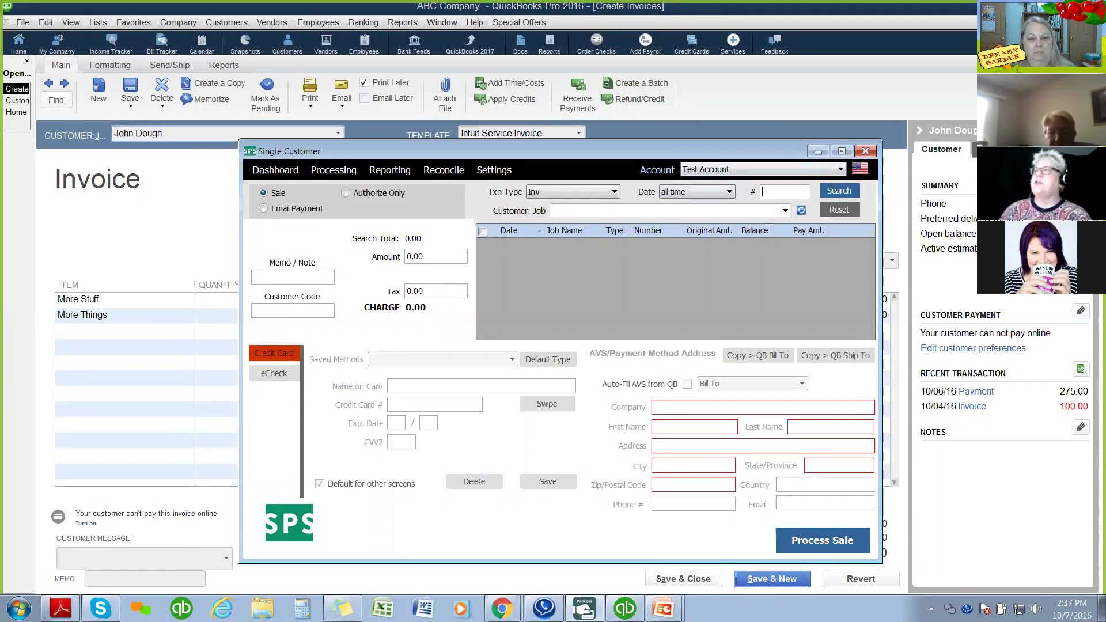
- Look up invoice 210 by number, process its sale on the default saved Visa card, and close the receipt
{"action": "type", "text": "210"}
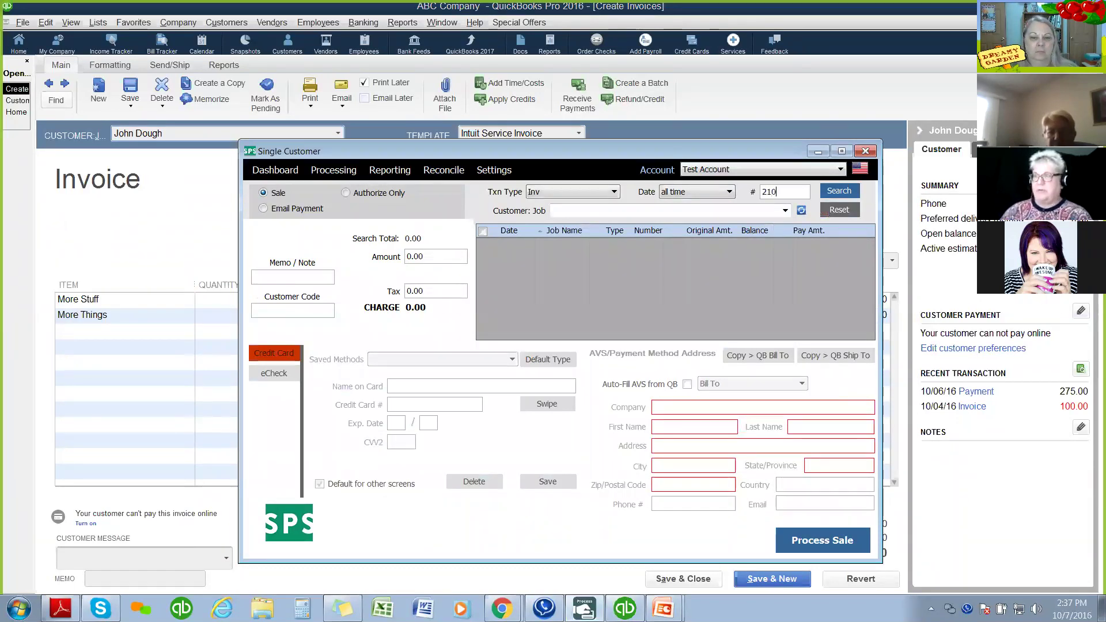
{"action": "key", "text": "Return"}
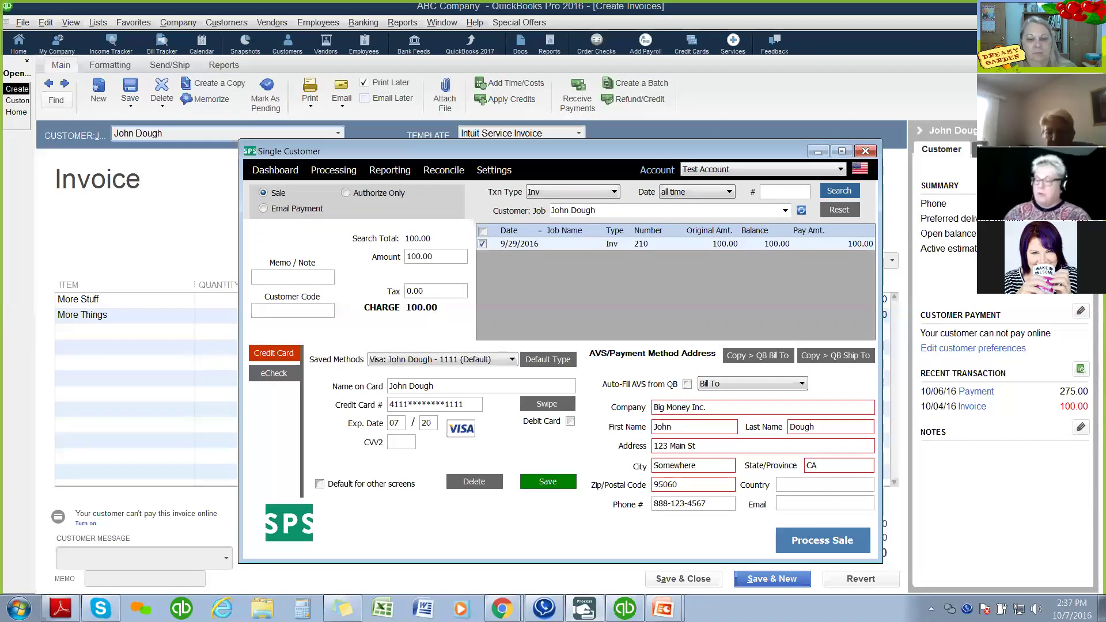
{"action": "left_click", "coordinate": [822, 540]}
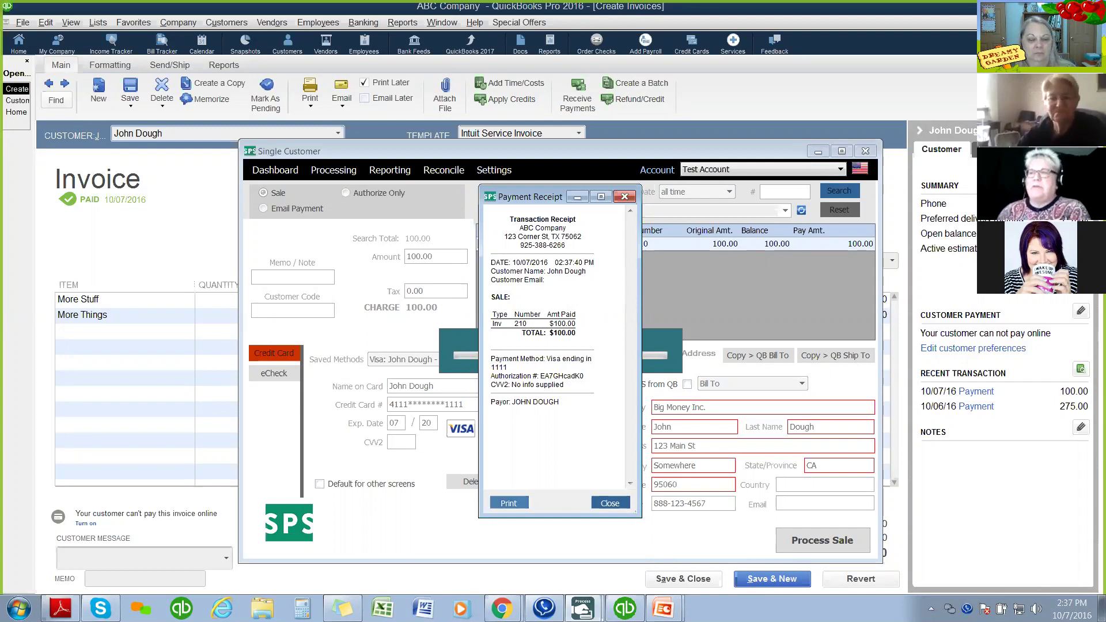
{"action": "left_click", "coordinate": [626, 197]}
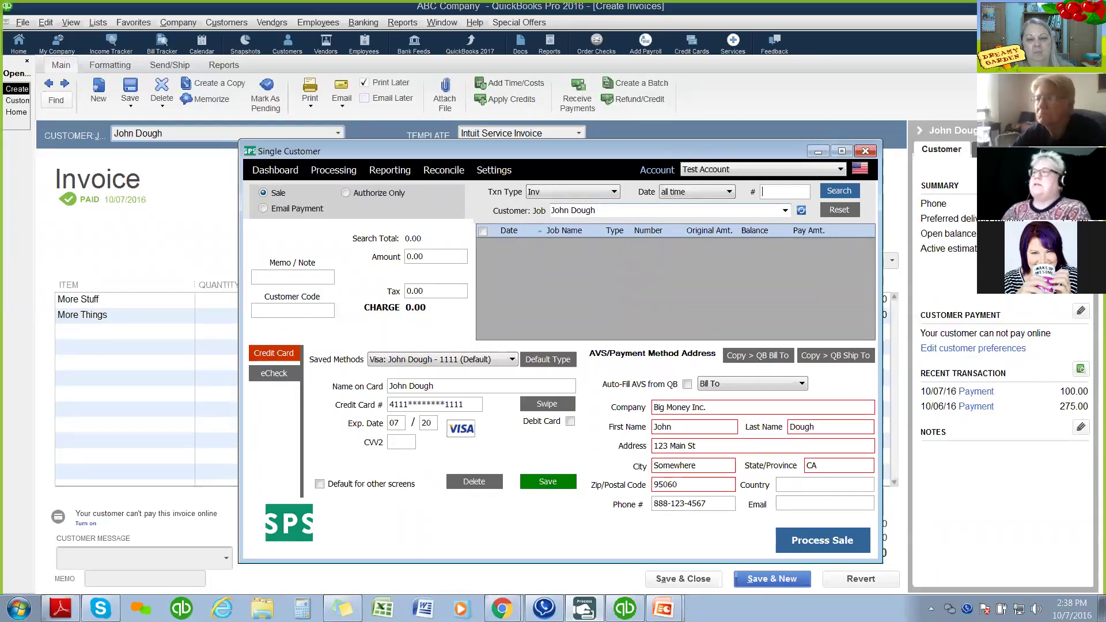
- List all the customer's open invoices and select invoices 222, 224, 227, 223 and 226 for payment
{"action": "key", "text": "Return"}
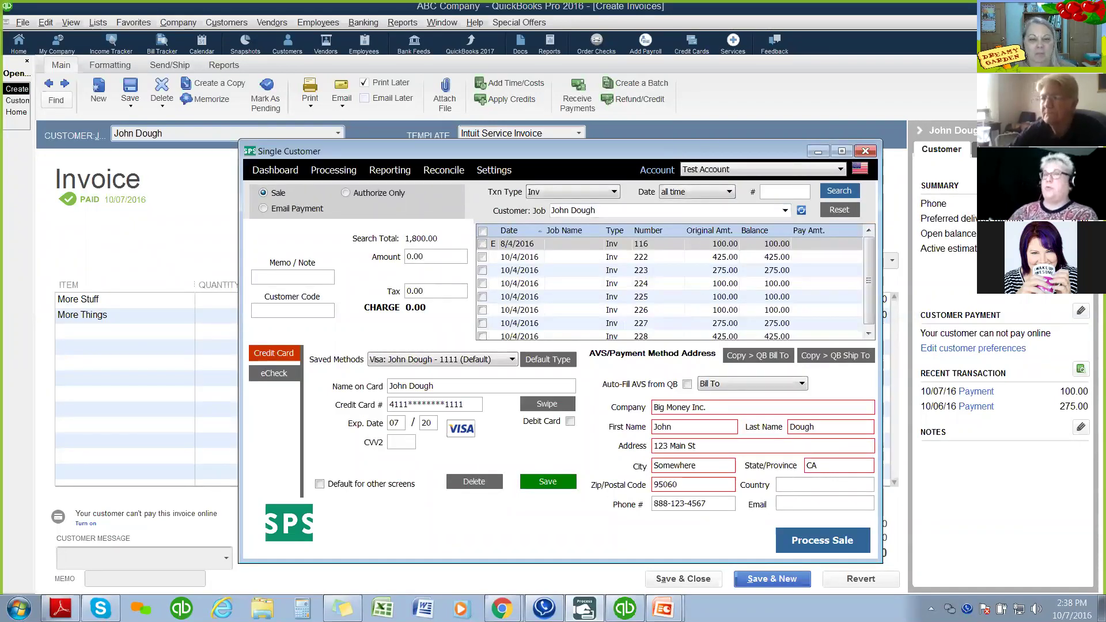
{"action": "left_click", "coordinate": [482, 257]}
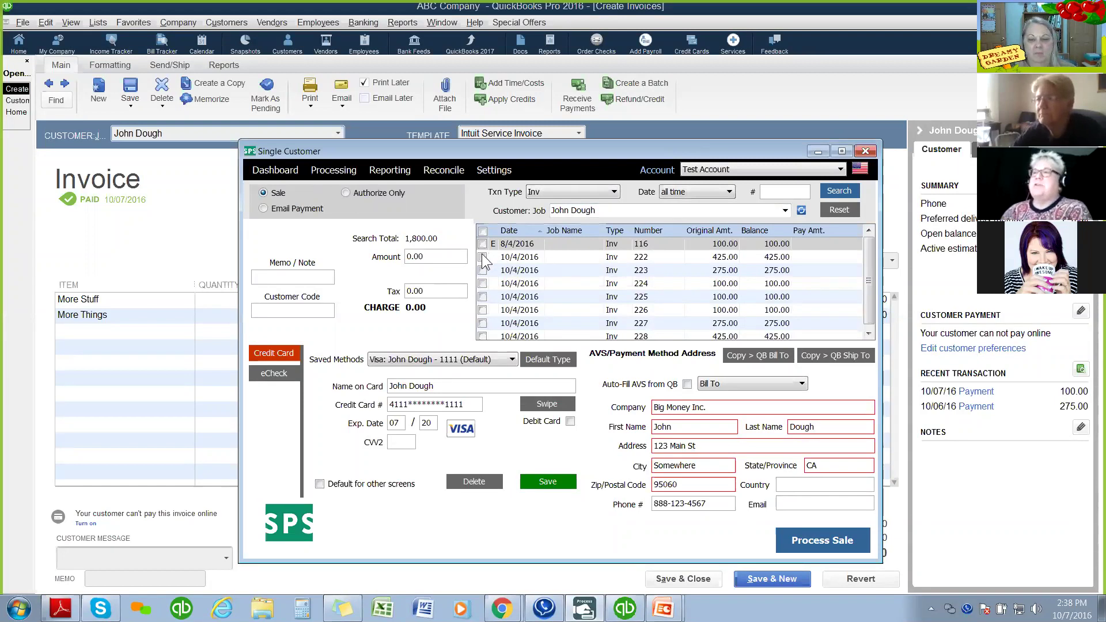
{"action": "left_click", "coordinate": [483, 283]}
{"action": "left_click", "coordinate": [482, 323]}
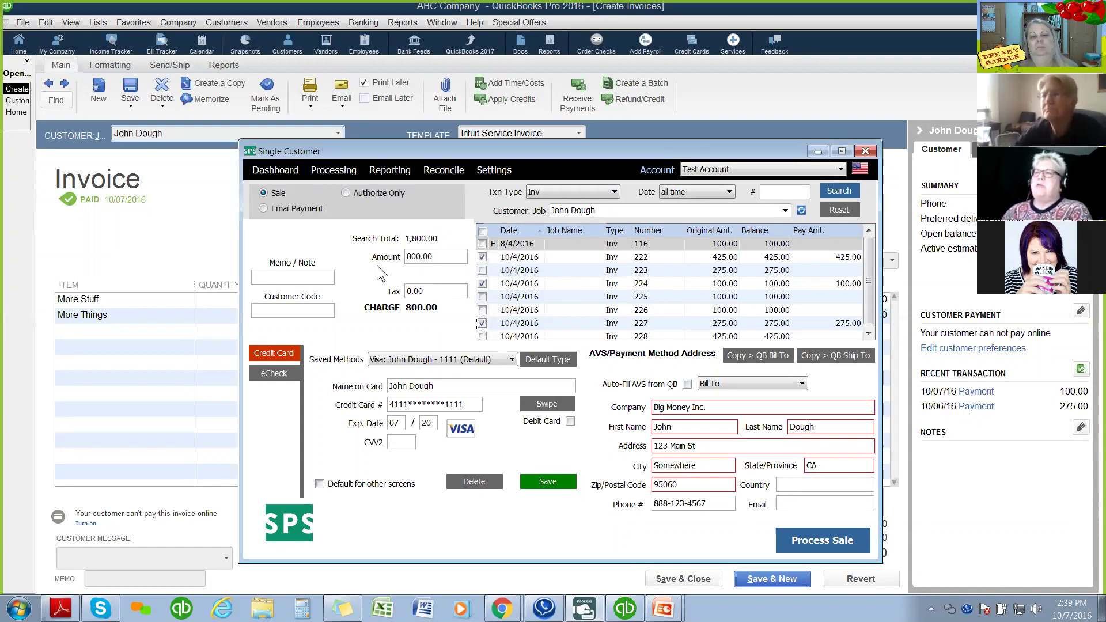
{"action": "left_click", "coordinate": [482, 270]}
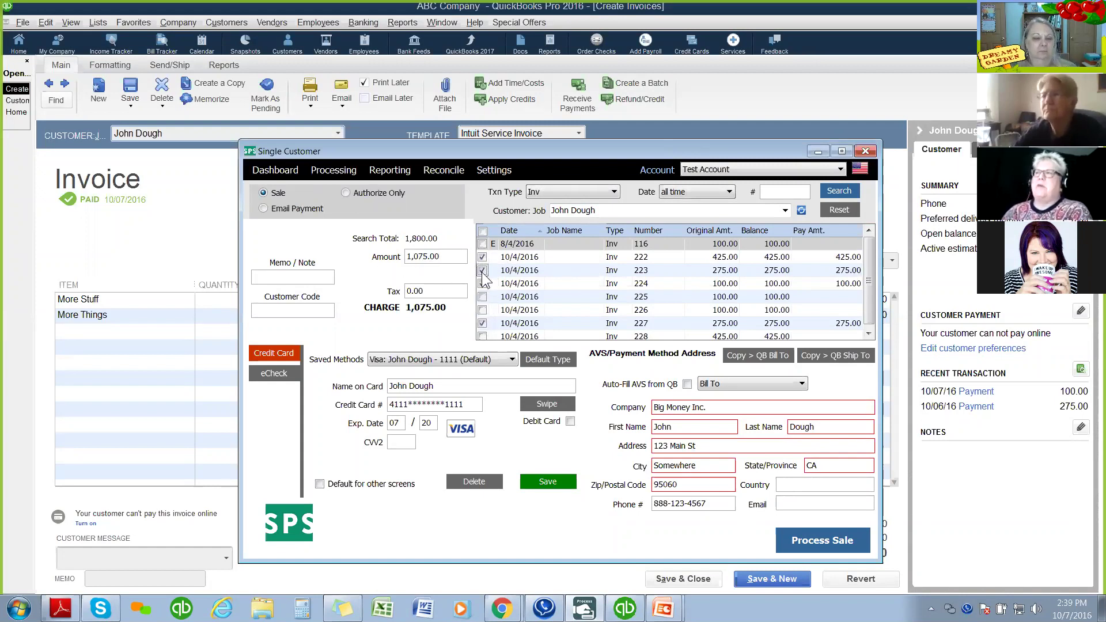
{"action": "left_click", "coordinate": [483, 311]}
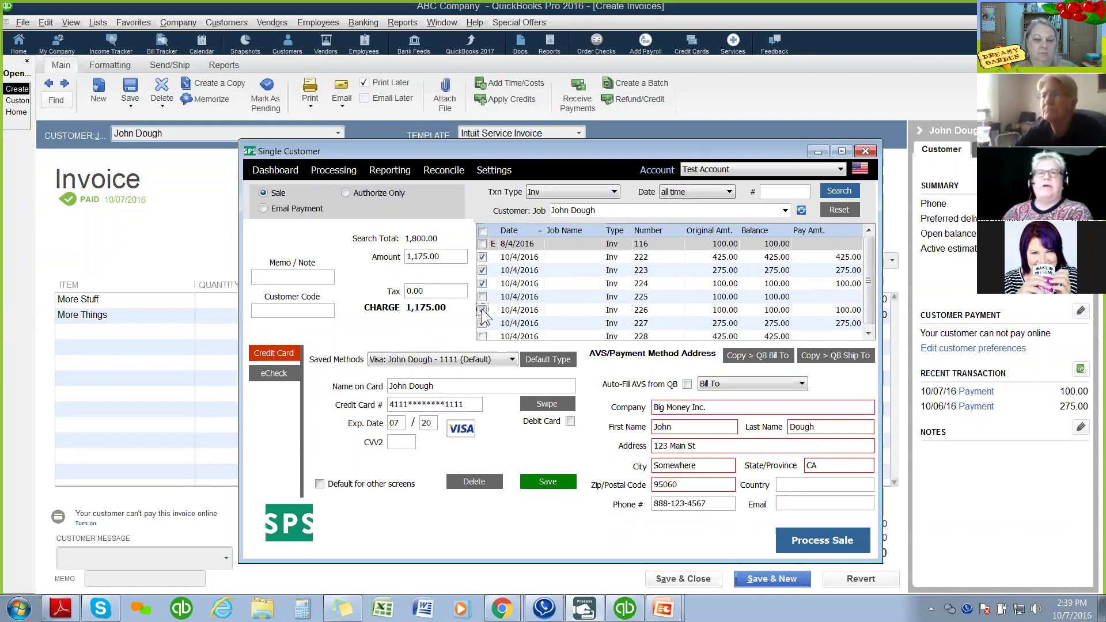
- Deselect every chosen invoice so nothing is marked for payment
{"action": "left_click", "coordinate": [483, 324]}
{"action": "left_click", "coordinate": [483, 309]}
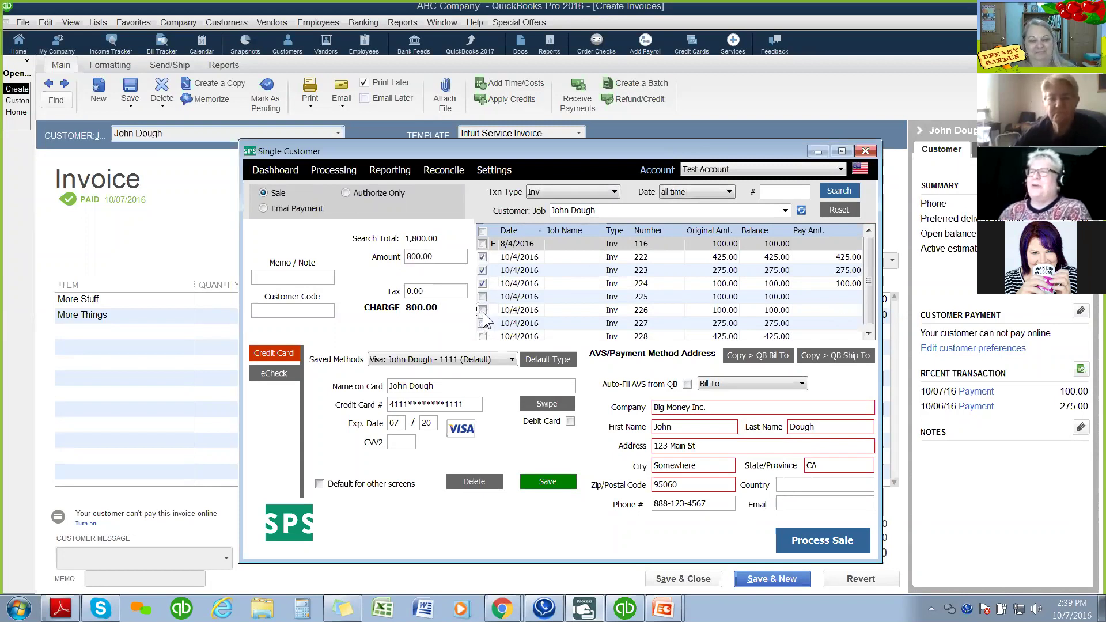
{"action": "left_click", "coordinate": [483, 270]}
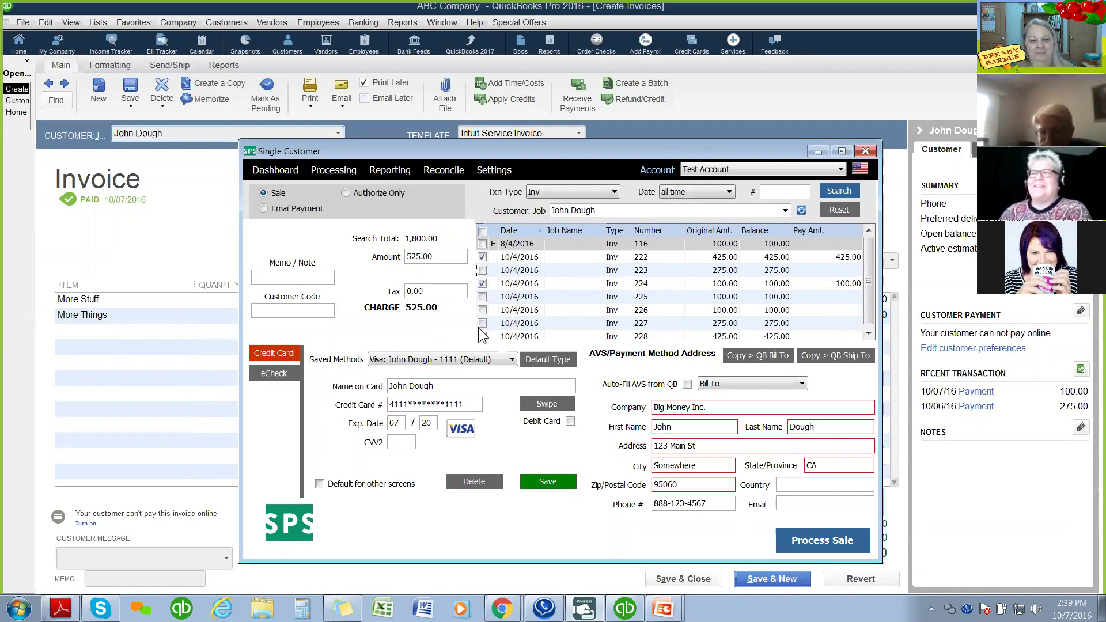
{"action": "left_click", "coordinate": [482, 283]}
{"action": "left_click", "coordinate": [483, 257]}
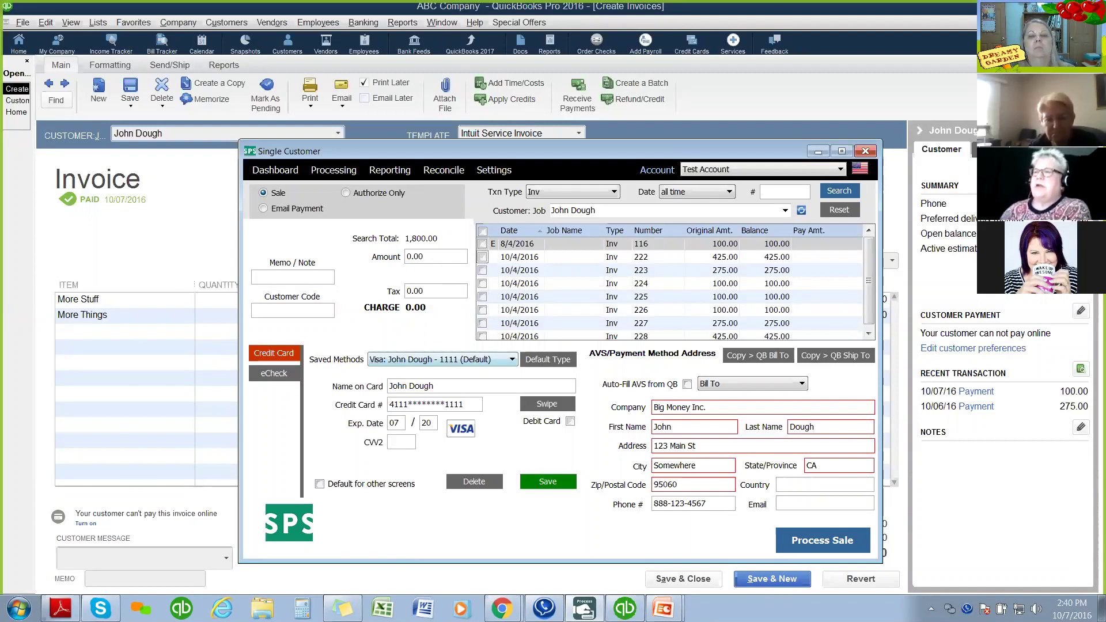
- Choose the customer's second saved Visa card as the credit card method, and switch the payment type to eCheck
{"action": "key", "text": "alt+Down"}
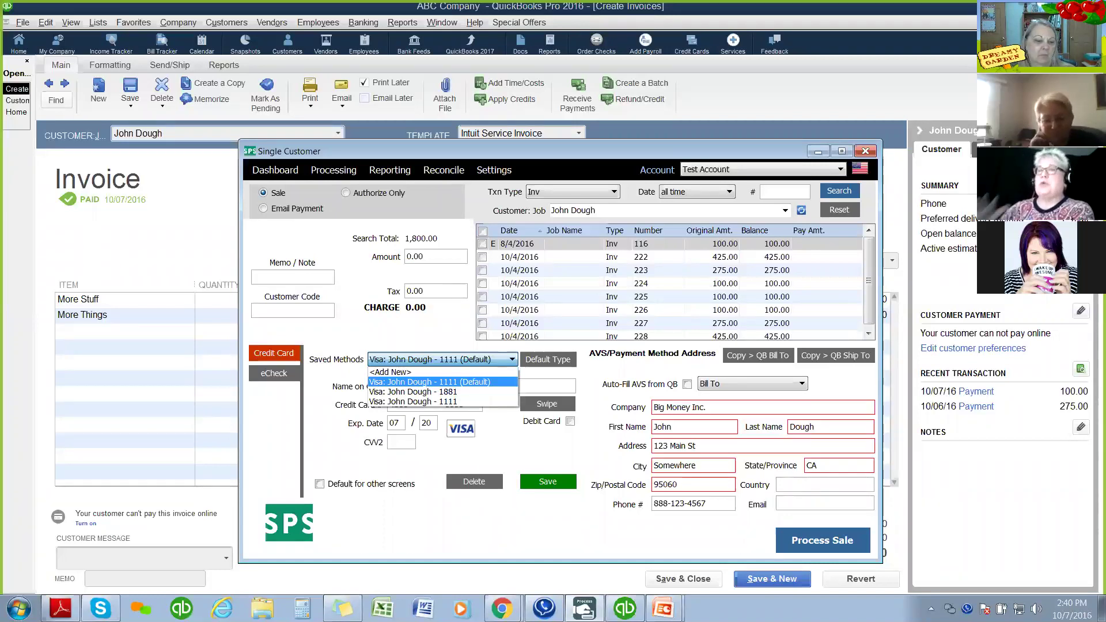
{"action": "key", "text": "Down"}
{"action": "key", "text": "Return"}
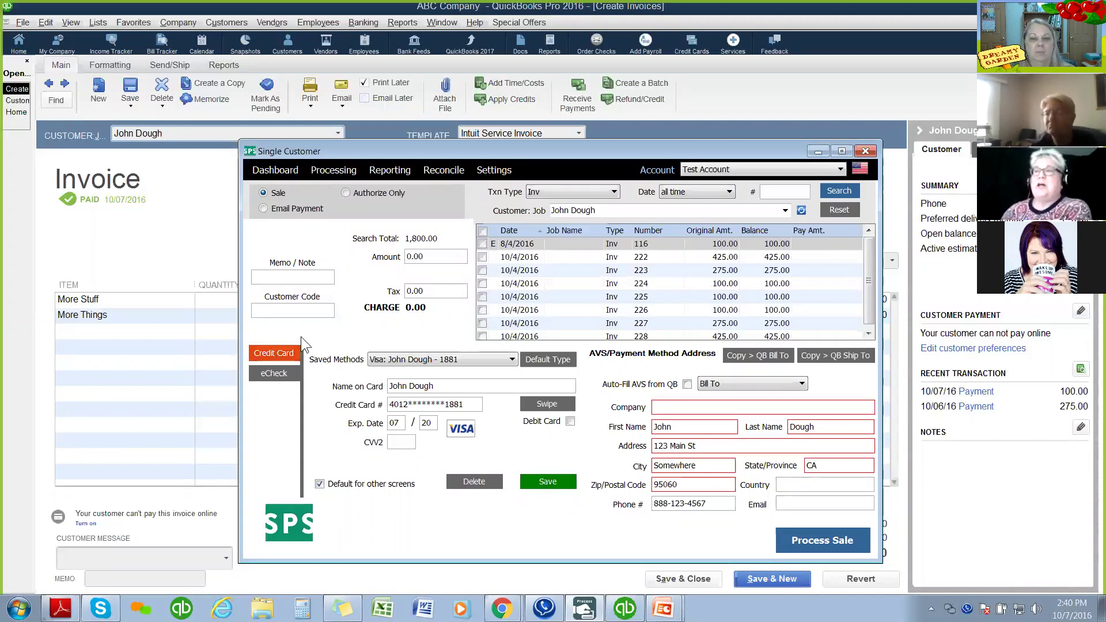
{"action": "left_click", "coordinate": [274, 374]}
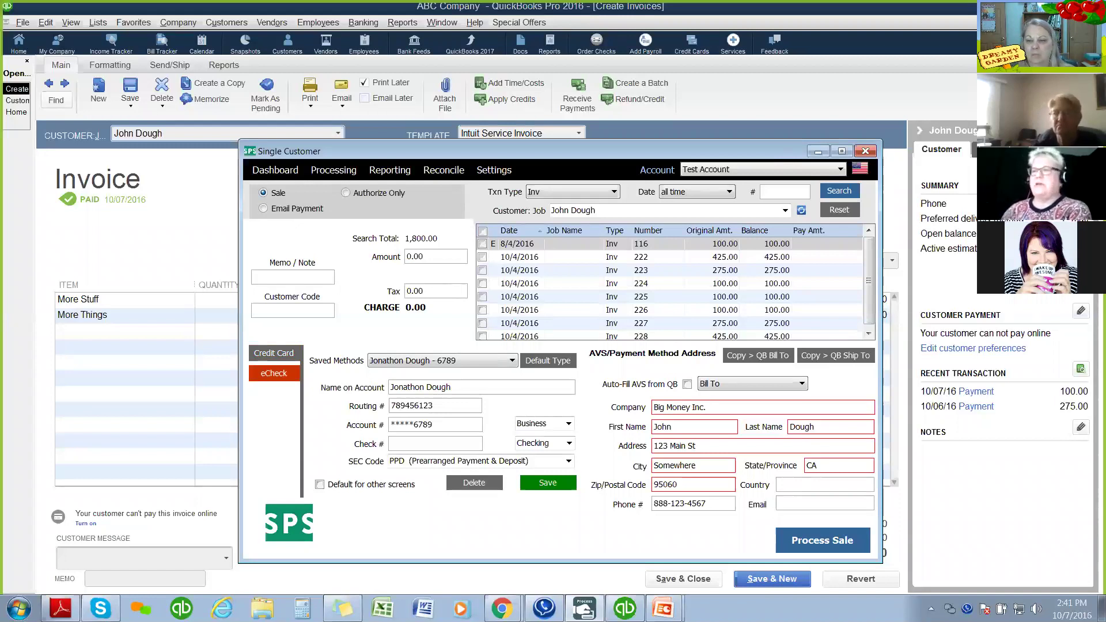
{"action": "left_click", "coordinate": [528, 487]}
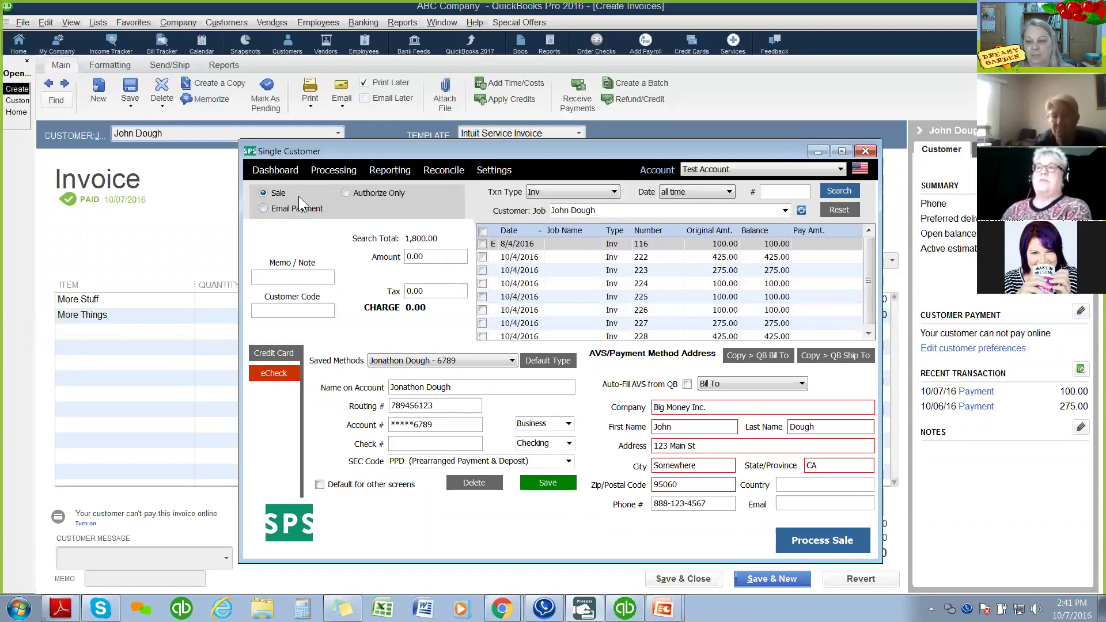
- Switch the transaction to Email Payment and preview the email content for invoice 223, clearing that invoice's selection at the end
{"action": "left_click", "coordinate": [263, 208]}
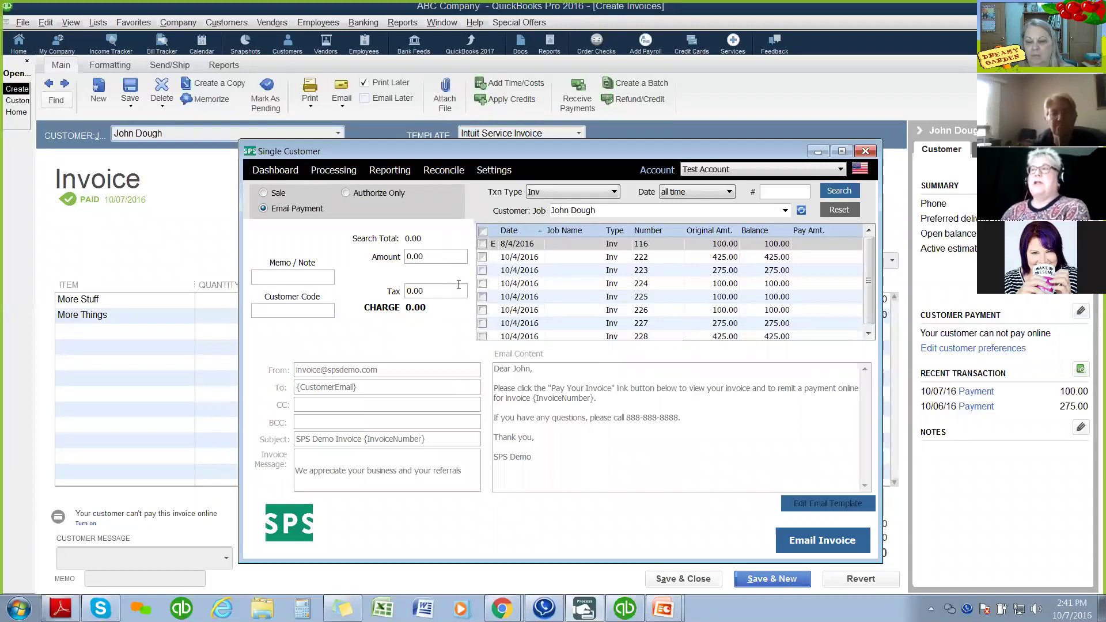
{"action": "left_click", "coordinate": [482, 270]}
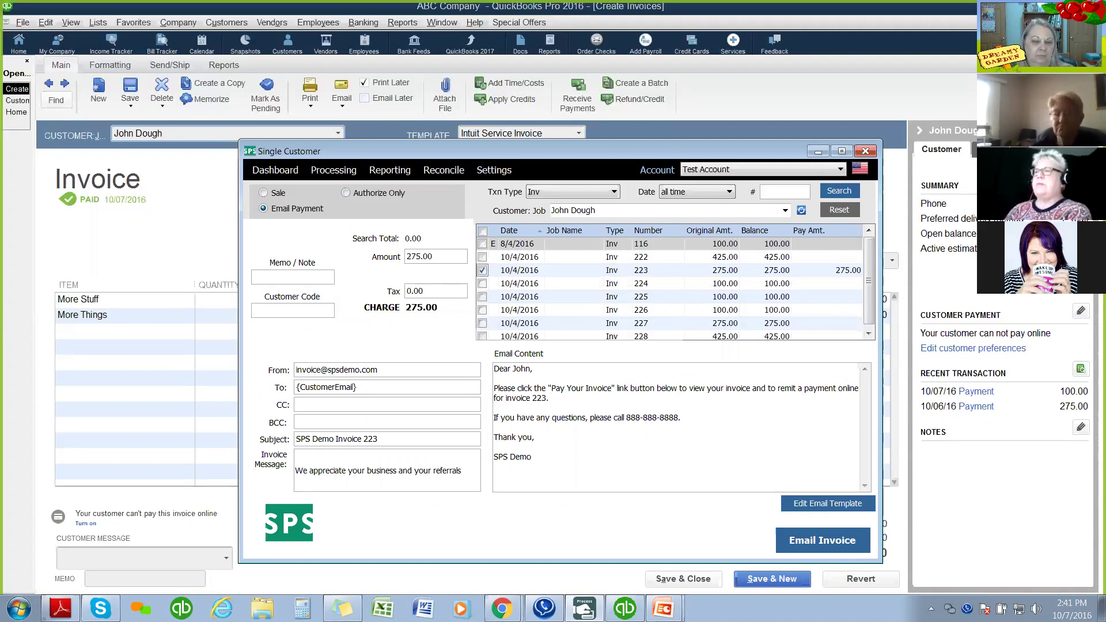
{"action": "left_click_drag", "start_coordinate": [630, 388], "coordinate": [655, 388]}
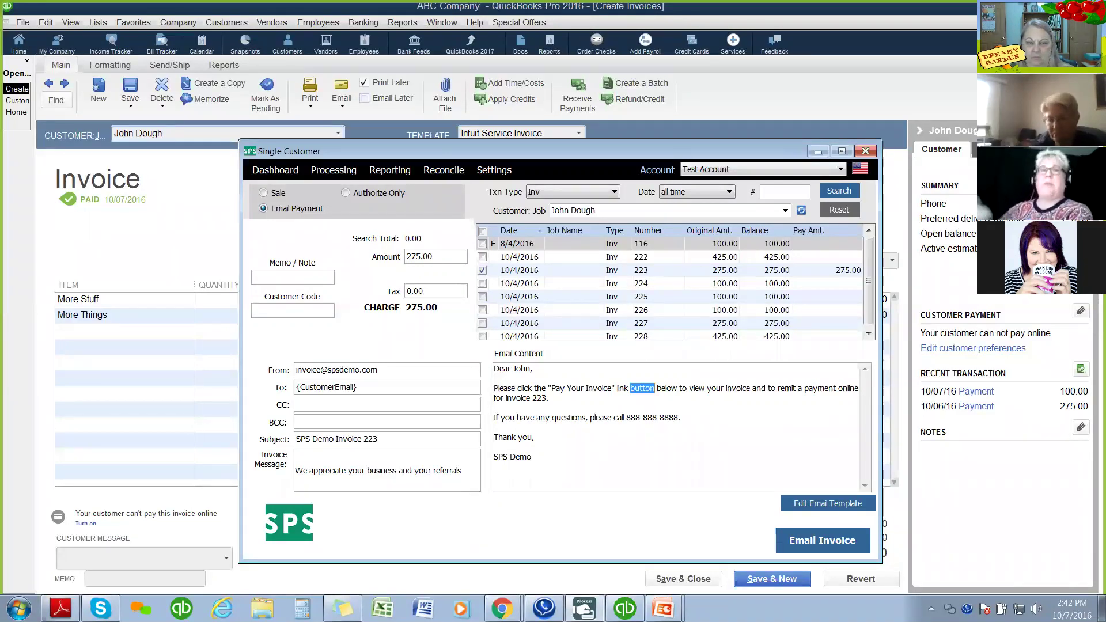
{"action": "left_click", "coordinate": [482, 270]}
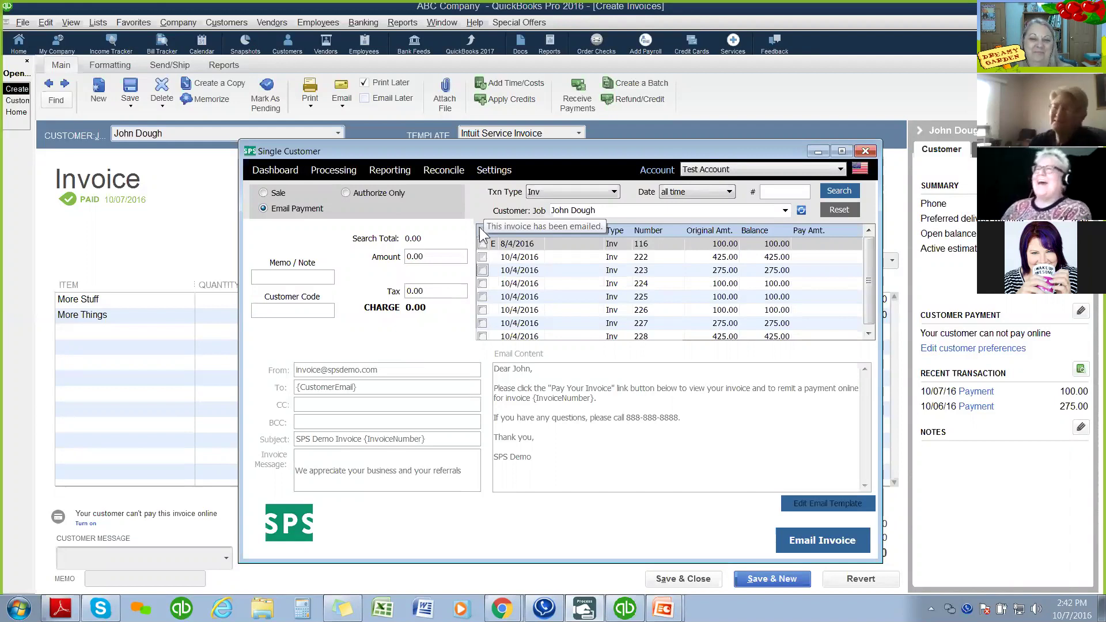
- Open Reconcile Email Payments and list the emailed invoices with status Paid for all customers and jobs
{"action": "left_click", "coordinate": [438, 168]}
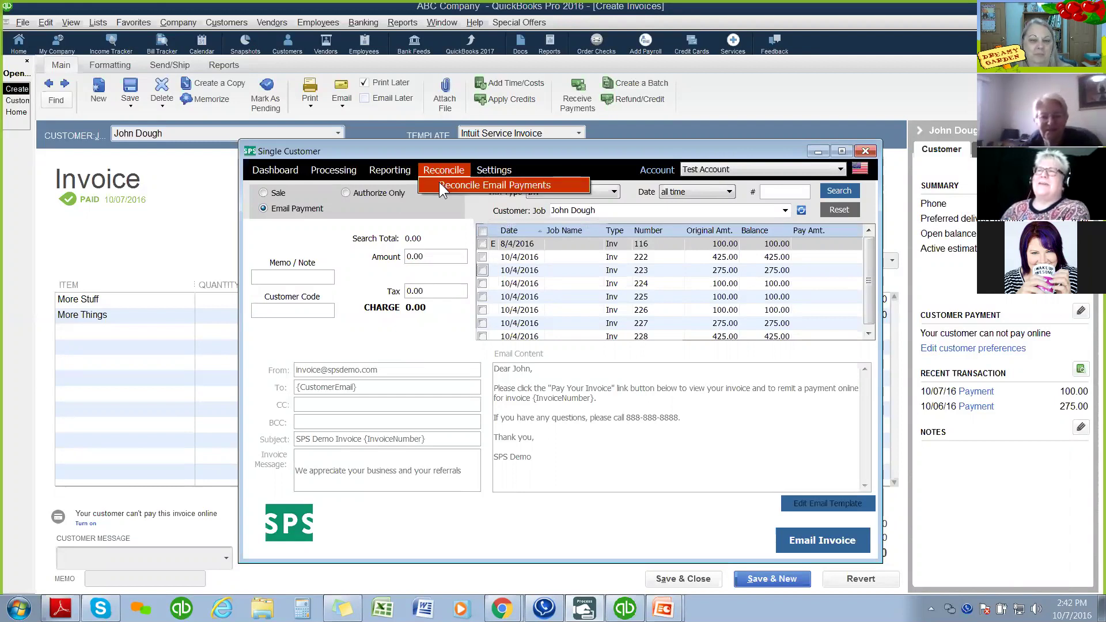
{"action": "left_click", "coordinate": [439, 183]}
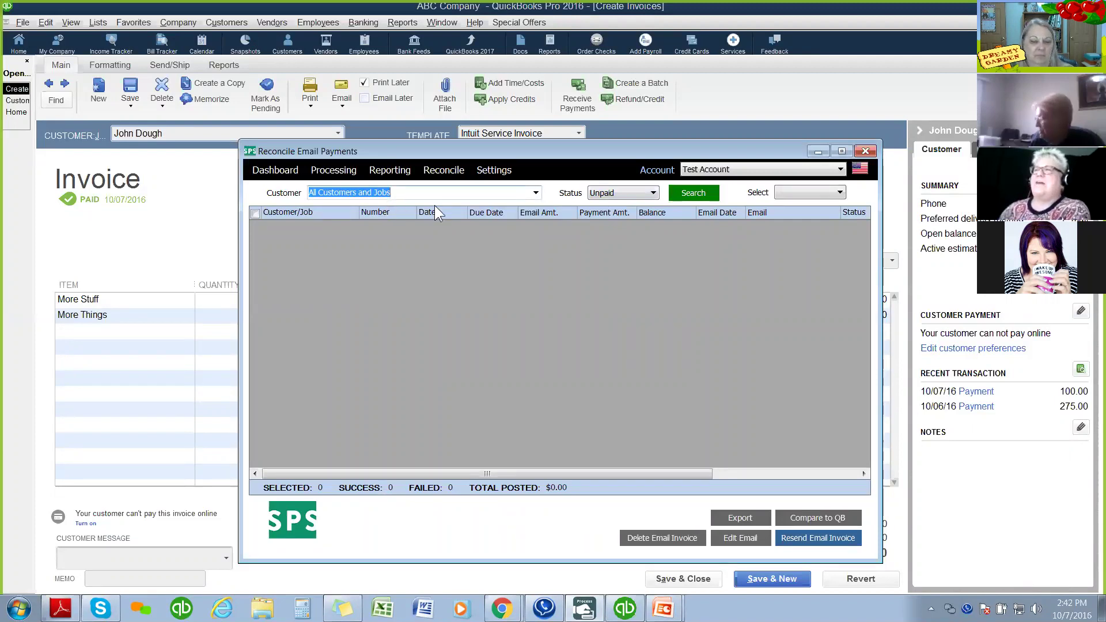
{"action": "left_click", "coordinate": [622, 194]}
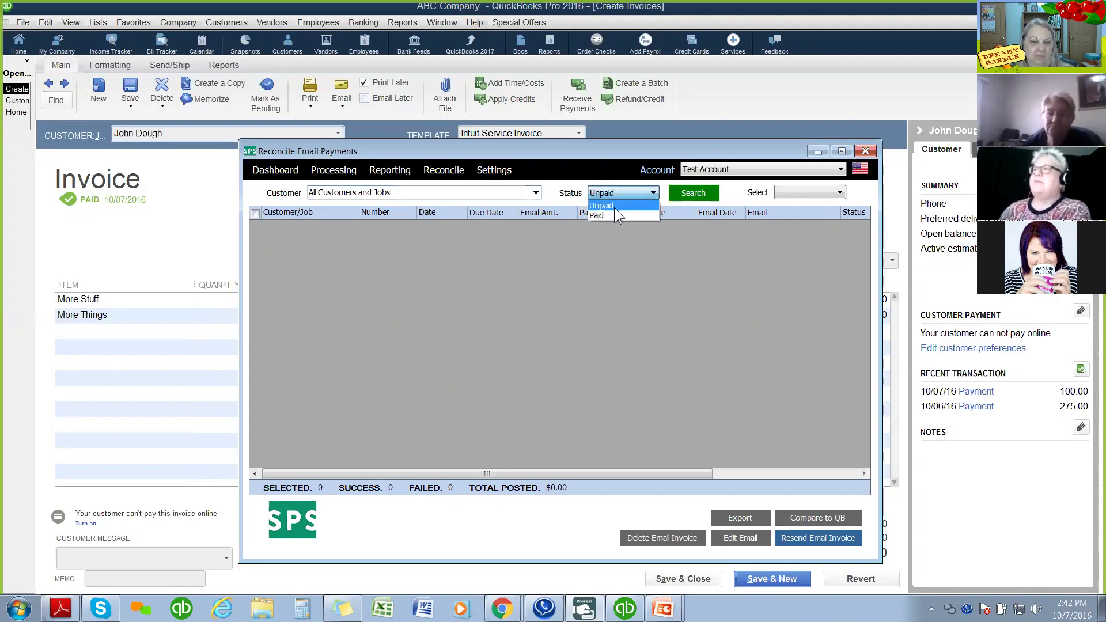
{"action": "left_click", "coordinate": [613, 215]}
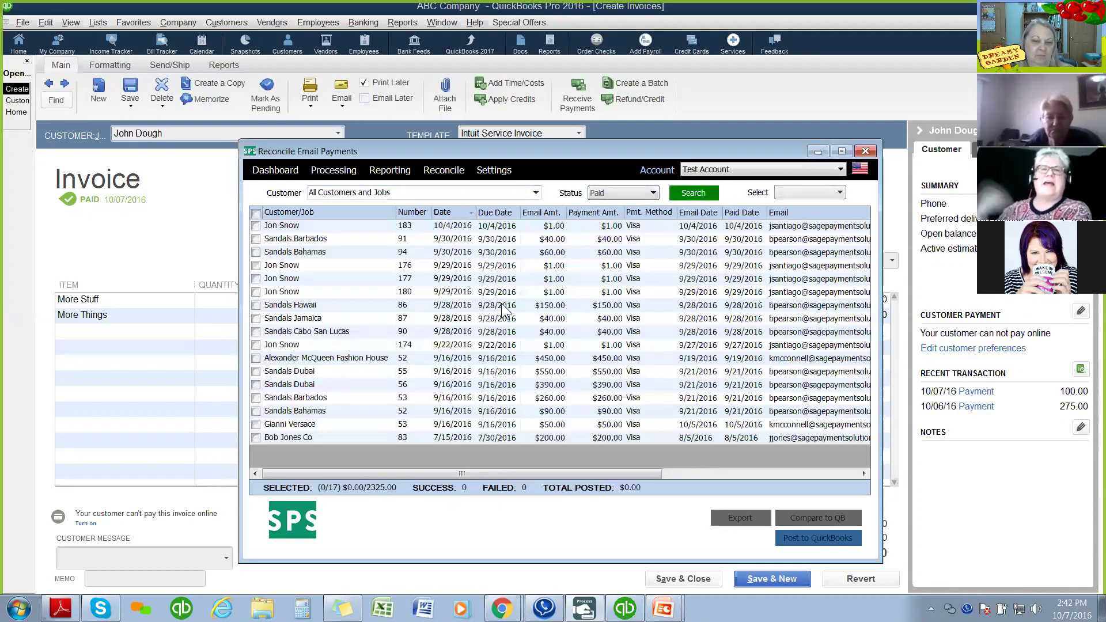
- Try selecting all the listed paid email payments, and clear the selection again
{"action": "left_click", "coordinate": [255, 215]}
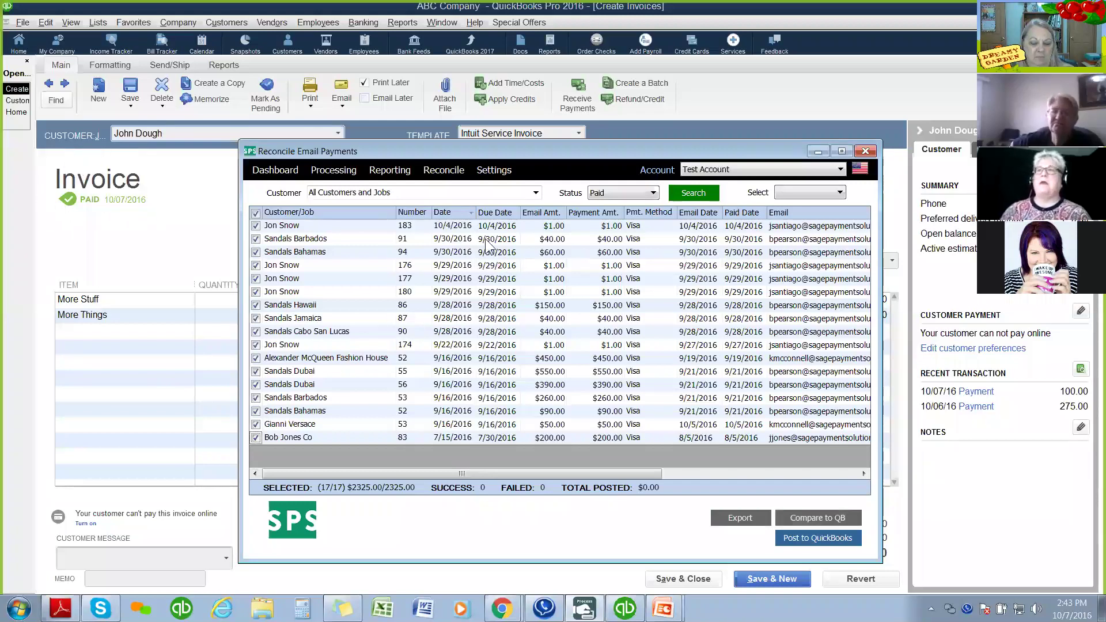
{"action": "left_click", "coordinate": [256, 213]}
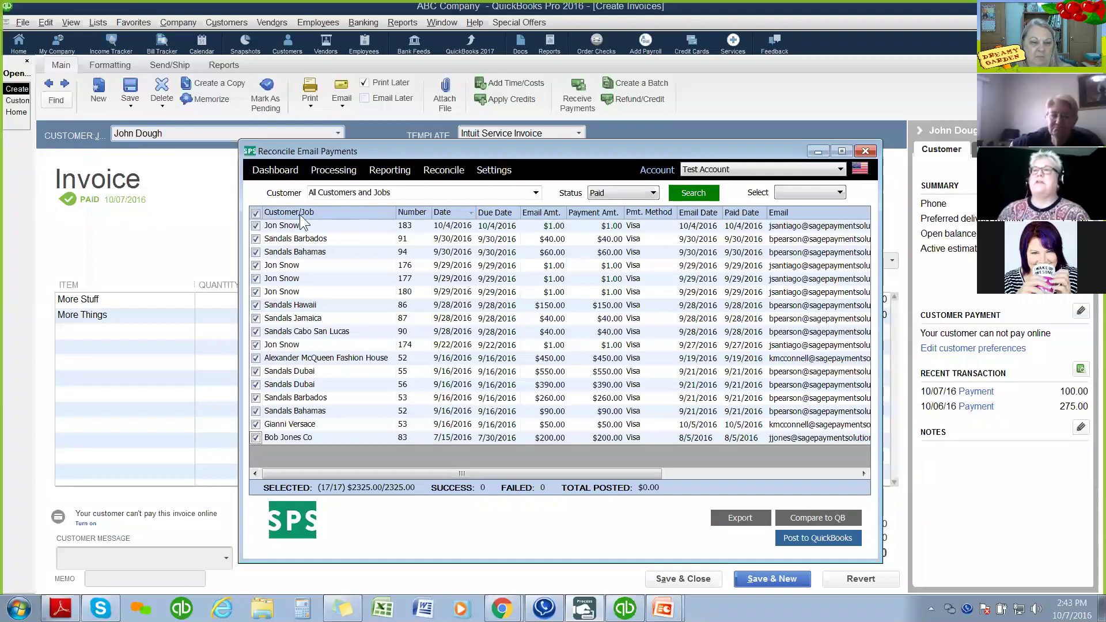
- Set the status filter to Unpaid and search the emailed invoices of all customers and jobs
{"action": "left_click", "coordinate": [627, 195]}
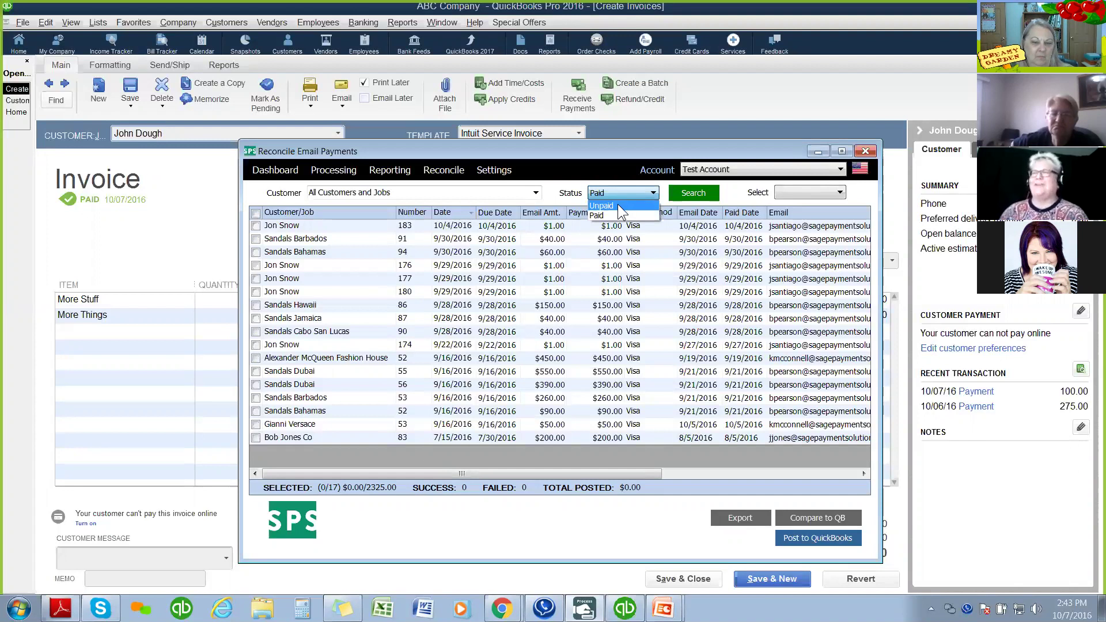
{"action": "left_click", "coordinate": [616, 205]}
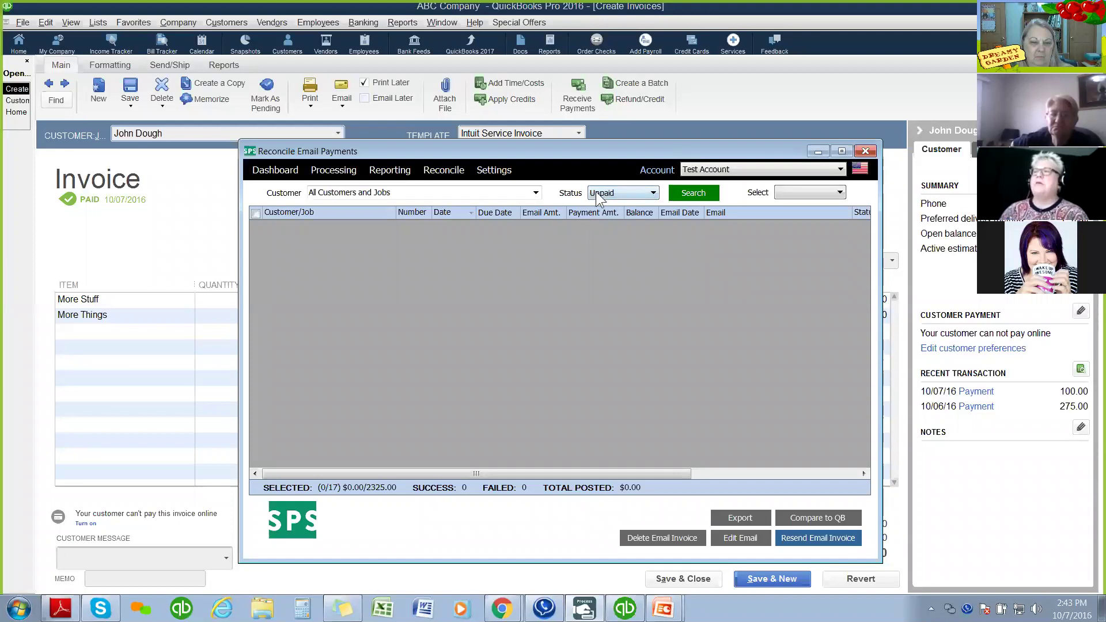
{"action": "left_click", "coordinate": [693, 193]}
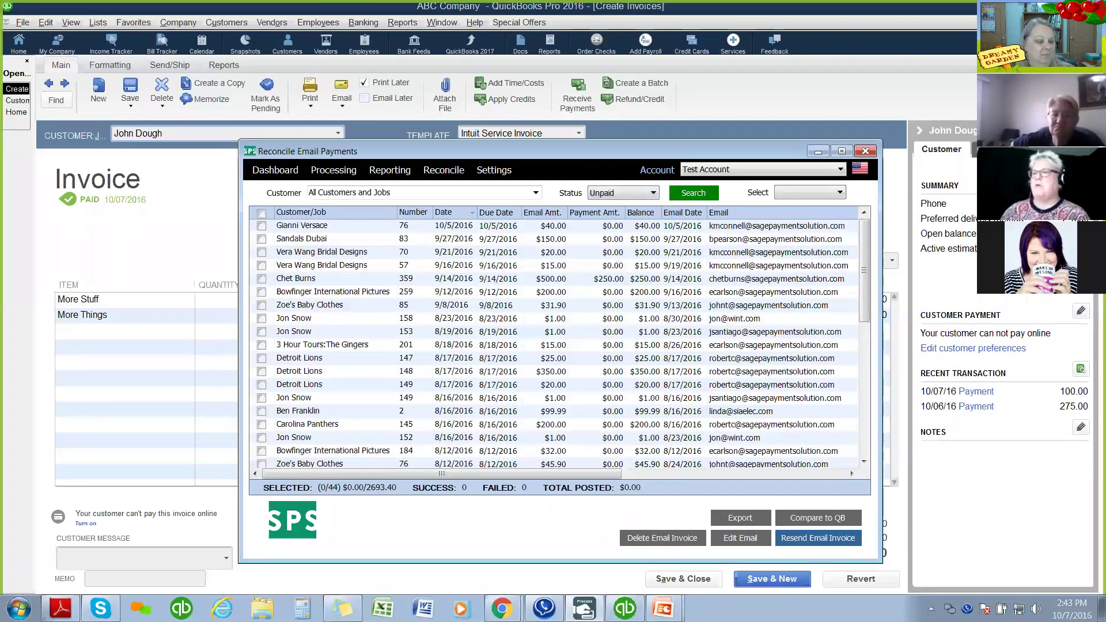
- Try selecting unpaid emailed invoice 116, dated 8/4/2016, for $100.00, and clear its selection again
{"action": "scroll", "coordinate": [560, 345], "scroll_direction": "down", "scroll_amount": 3}
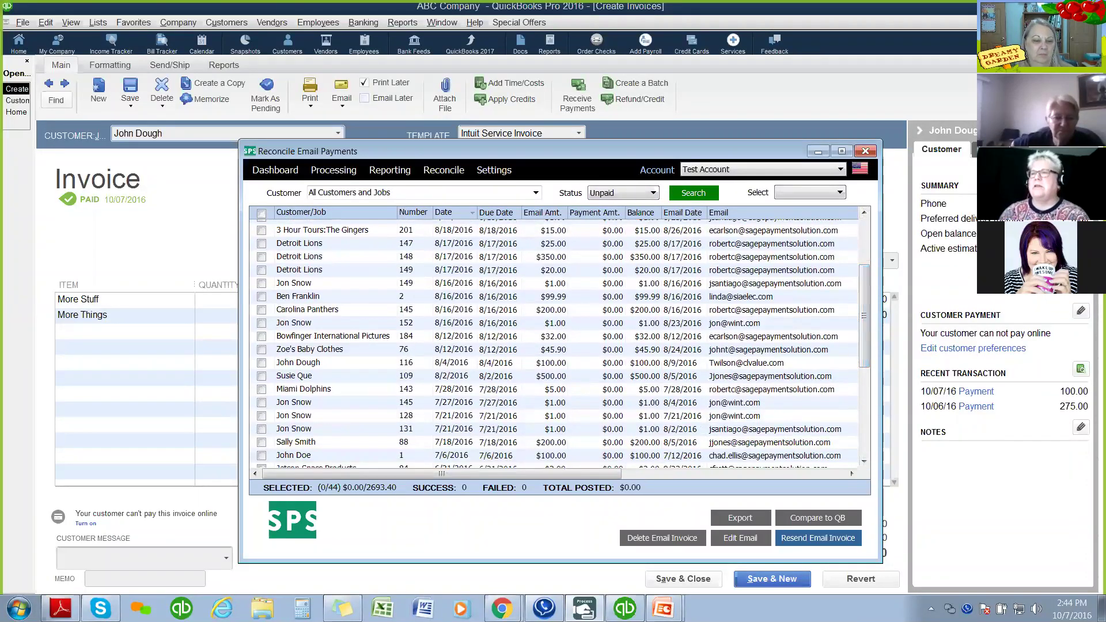
{"action": "scroll", "coordinate": [560, 344], "scroll_direction": "down", "scroll_amount": 1}
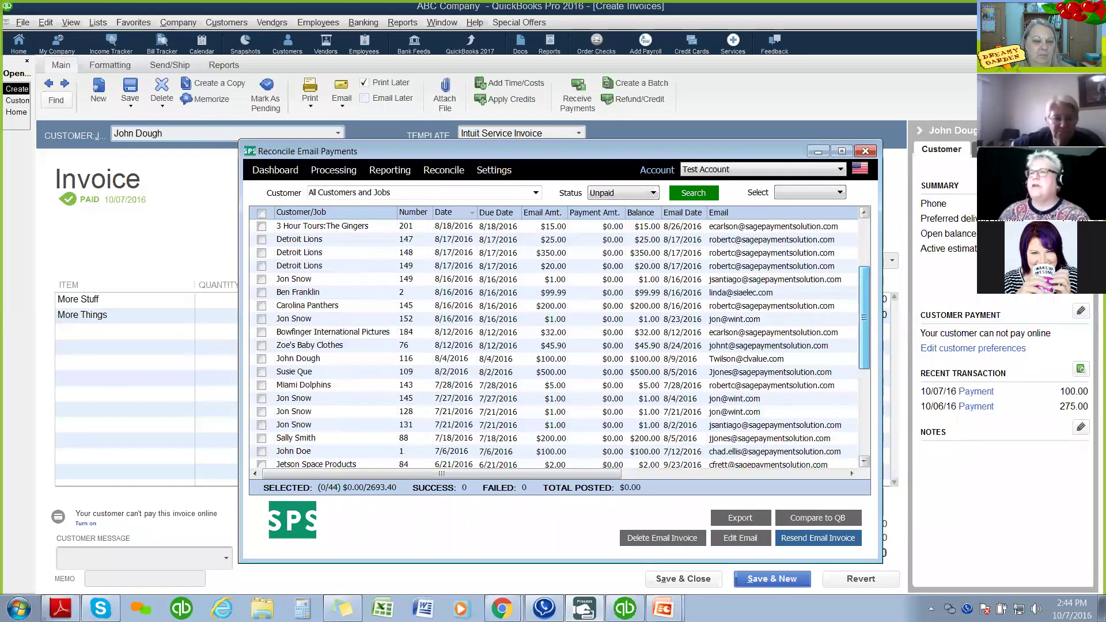
{"action": "left_click", "coordinate": [261, 358]}
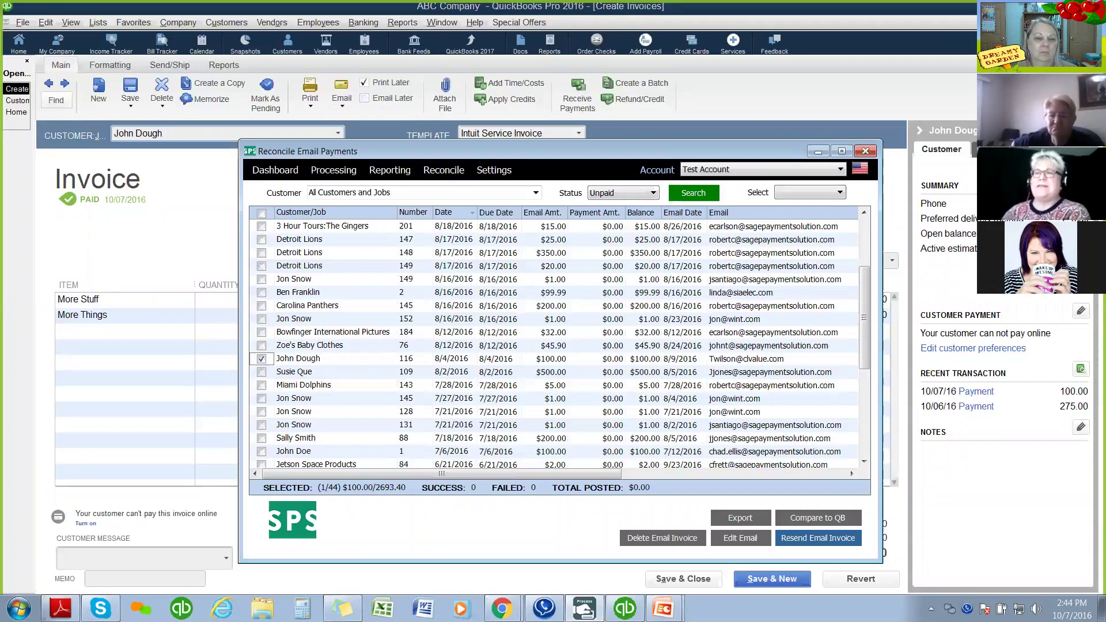
{"action": "key", "text": "space"}
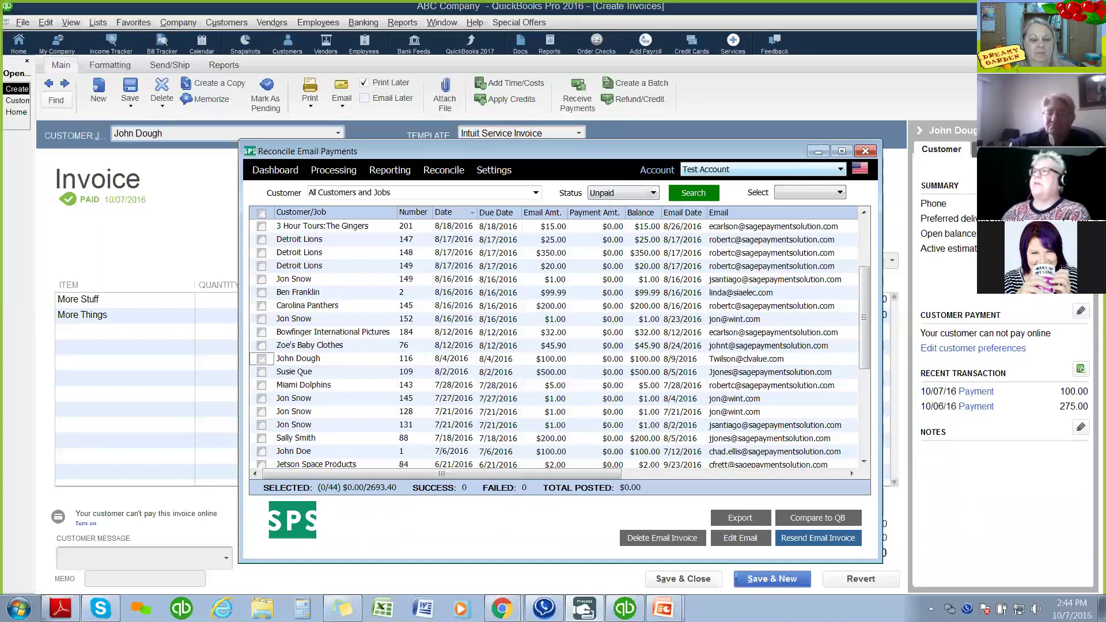
- Open Single Customer processing, set the transaction to Sale and load the invoices of the customer shown on the open QuickBooks invoice
{"action": "left_click", "coordinate": [337, 169]}
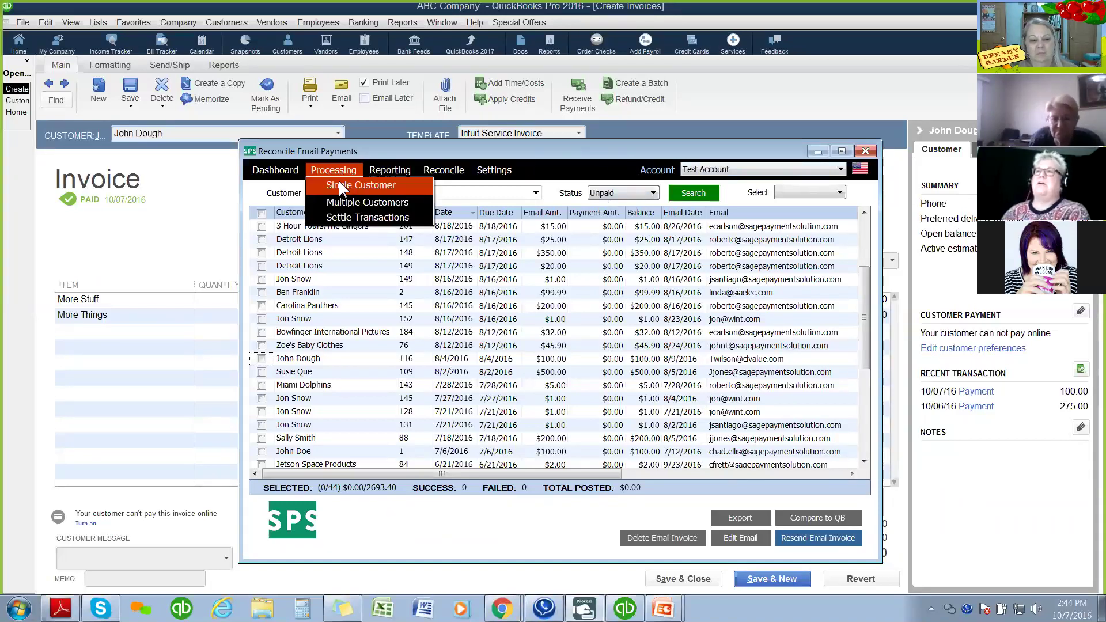
{"action": "left_click", "coordinate": [340, 181]}
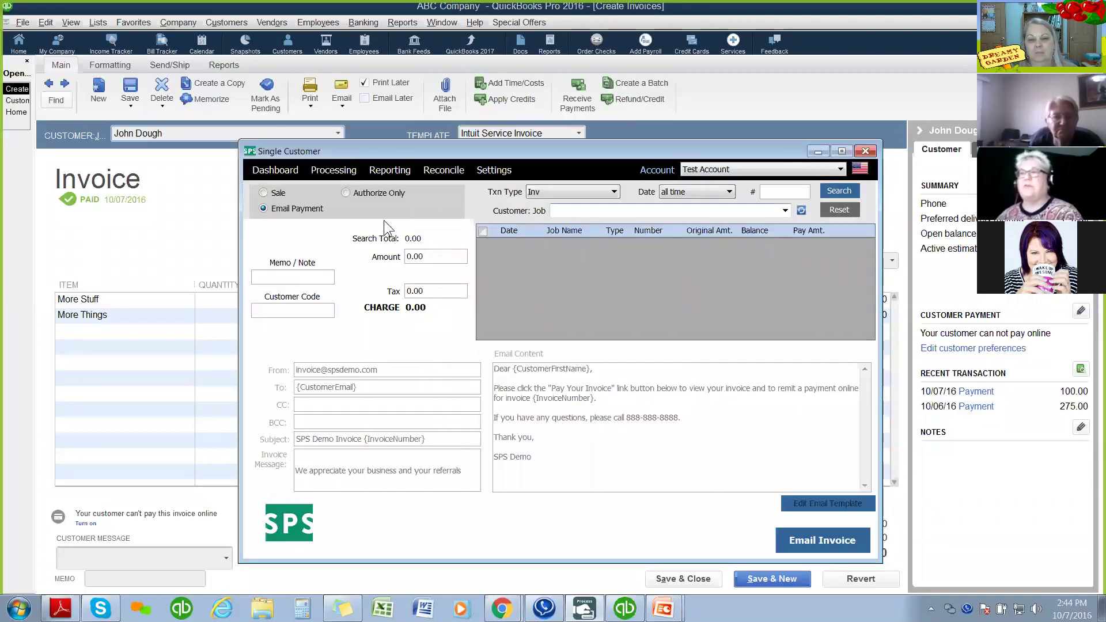
{"action": "left_click", "coordinate": [263, 193]}
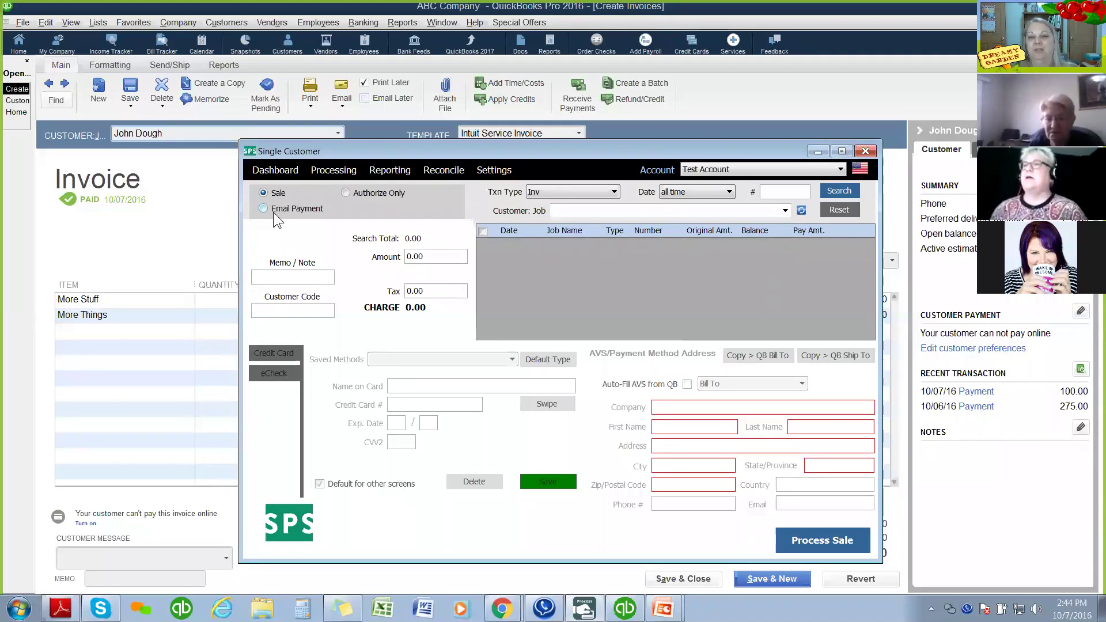
{"action": "left_click", "coordinate": [600, 209]}
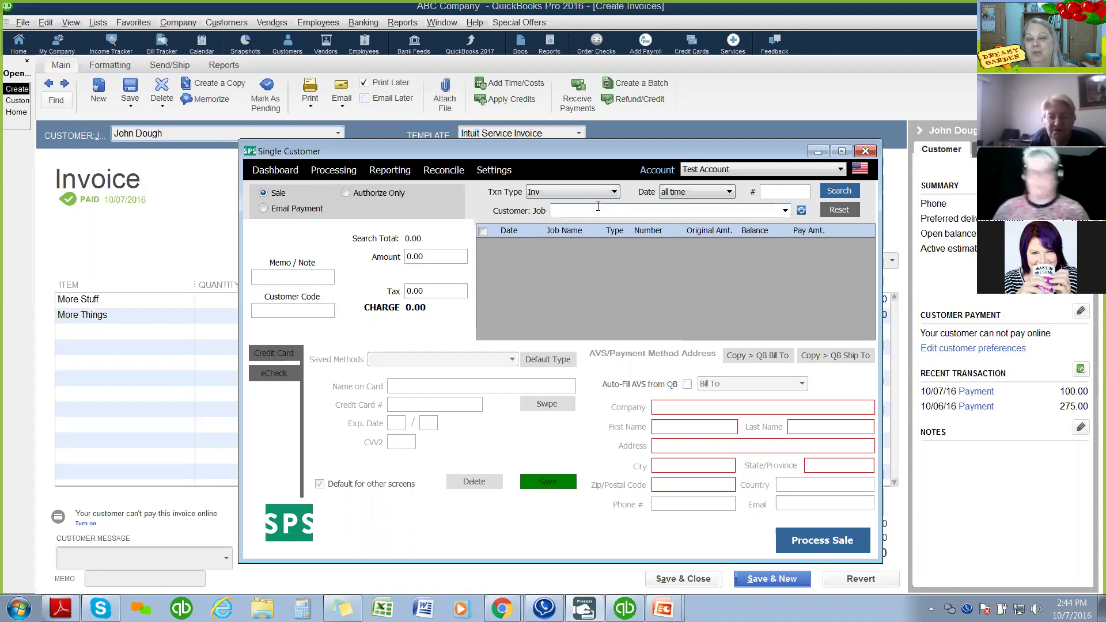
{"action": "type", "text": "j"}
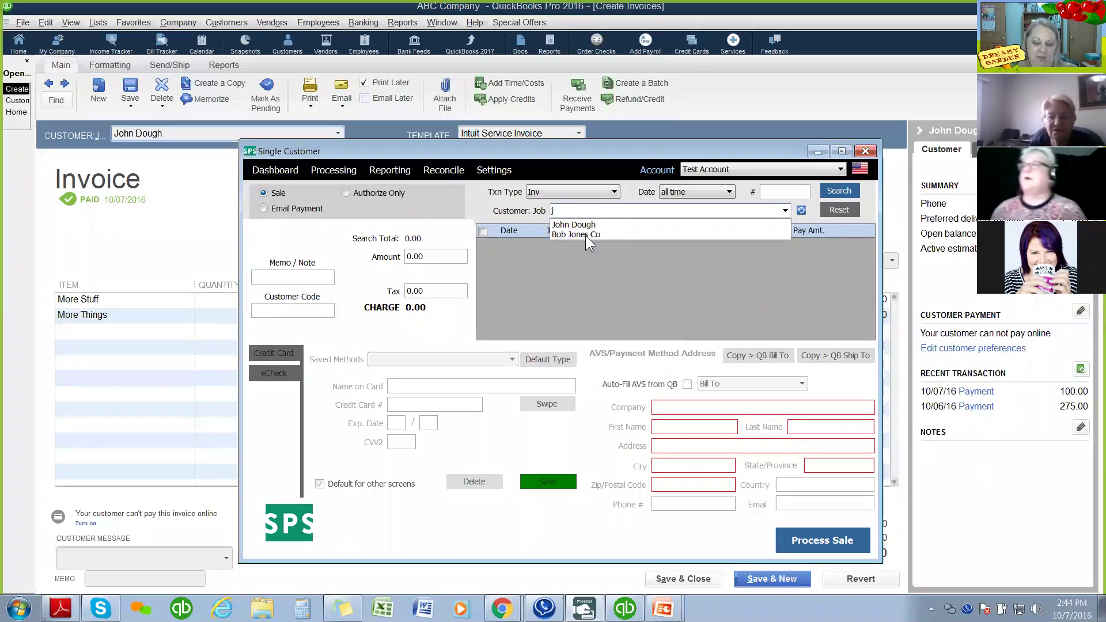
{"action": "left_click", "coordinate": [589, 224]}
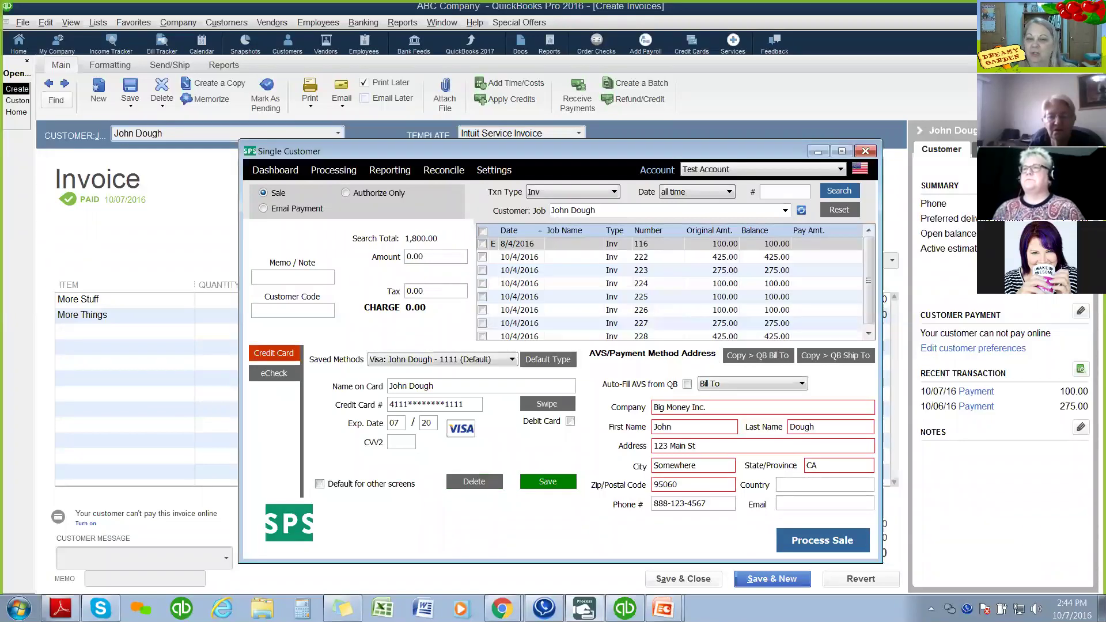
- Try selecting invoice 223 for payment, clear it, and review the available transaction types without changing the type
{"action": "left_click", "coordinate": [482, 271]}
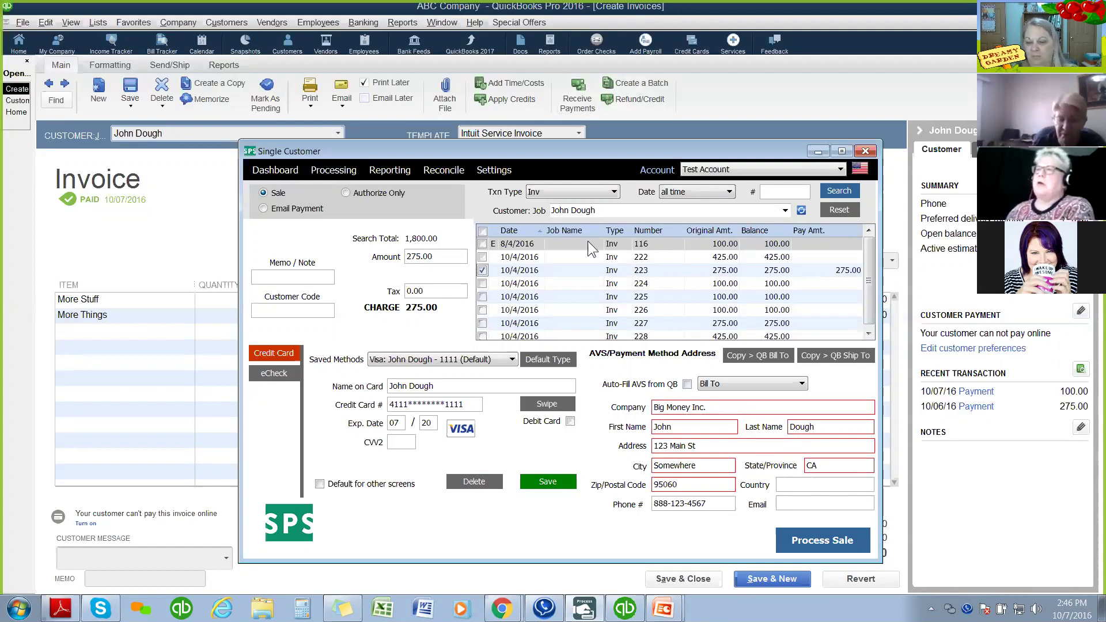
{"action": "left_click", "coordinate": [483, 270]}
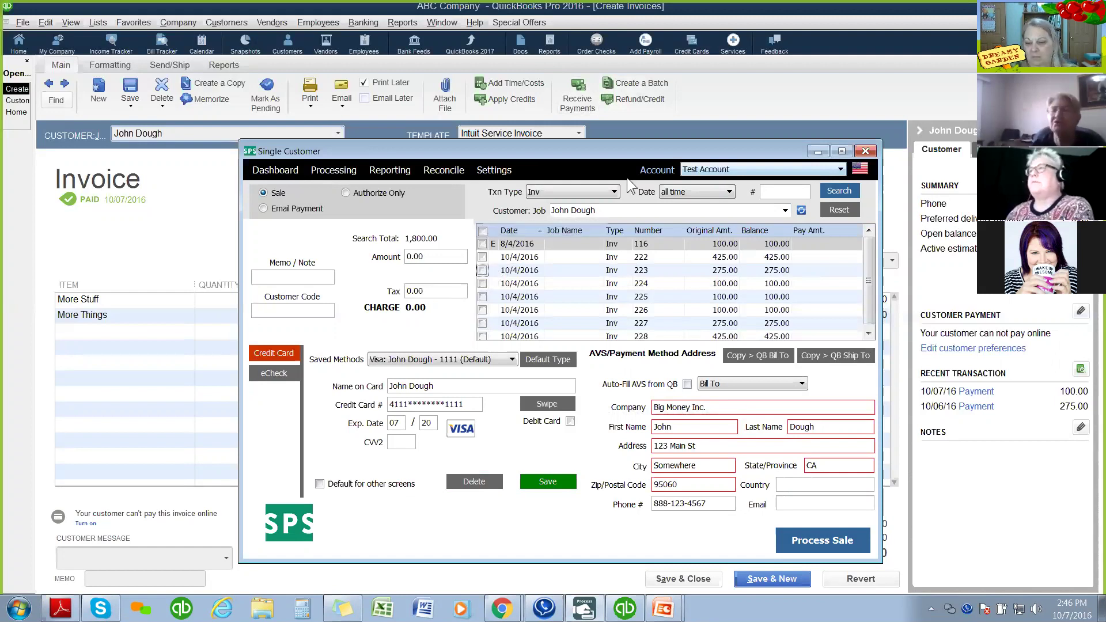
{"action": "left_click", "coordinate": [614, 192]}
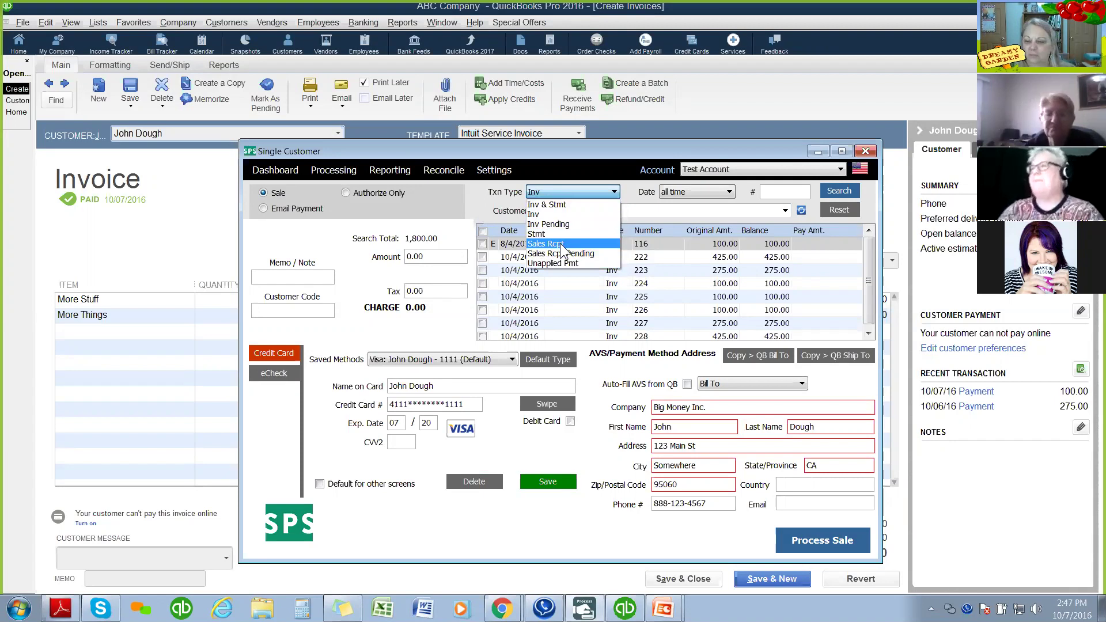
{"action": "left_click", "coordinate": [445, 198]}
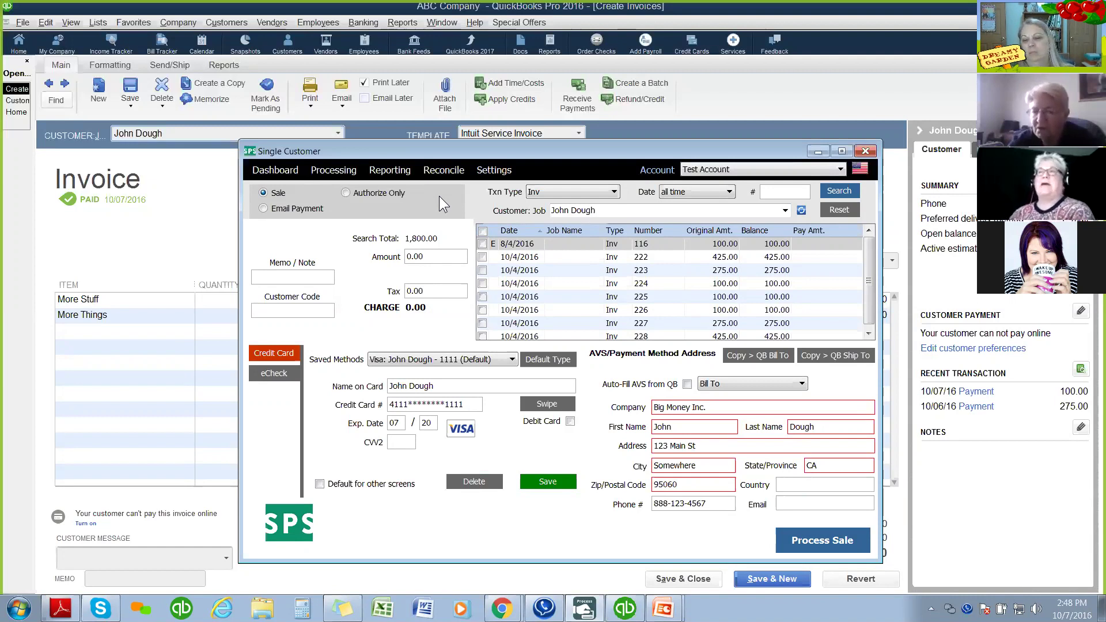
- Open the Multiple Customers processing screen
{"action": "left_click", "coordinate": [326, 170]}
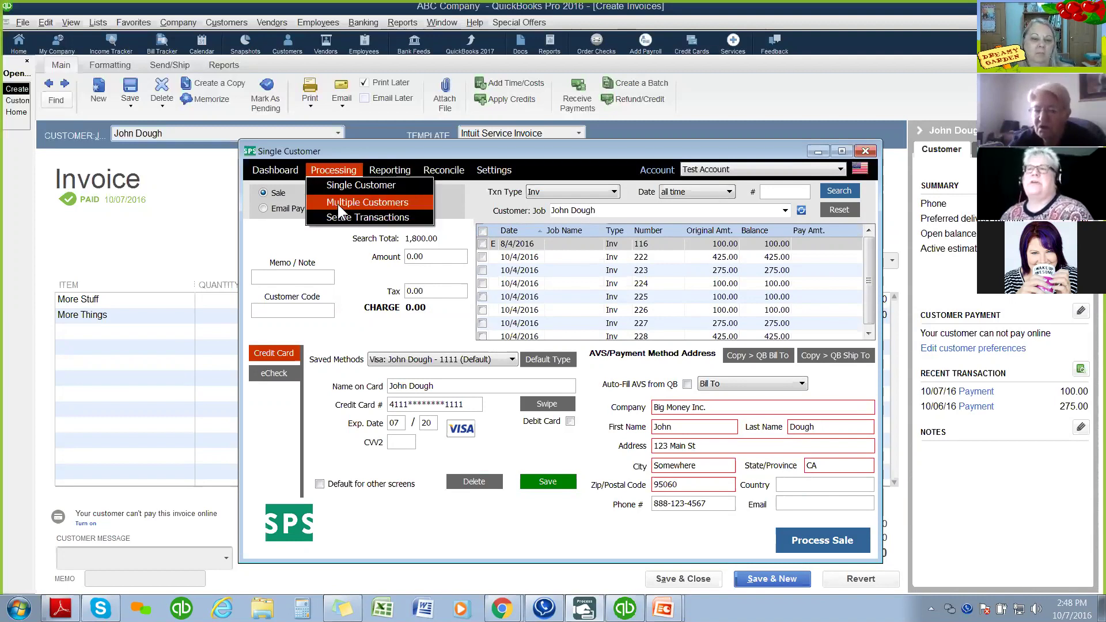
{"action": "left_click", "coordinate": [337, 205]}
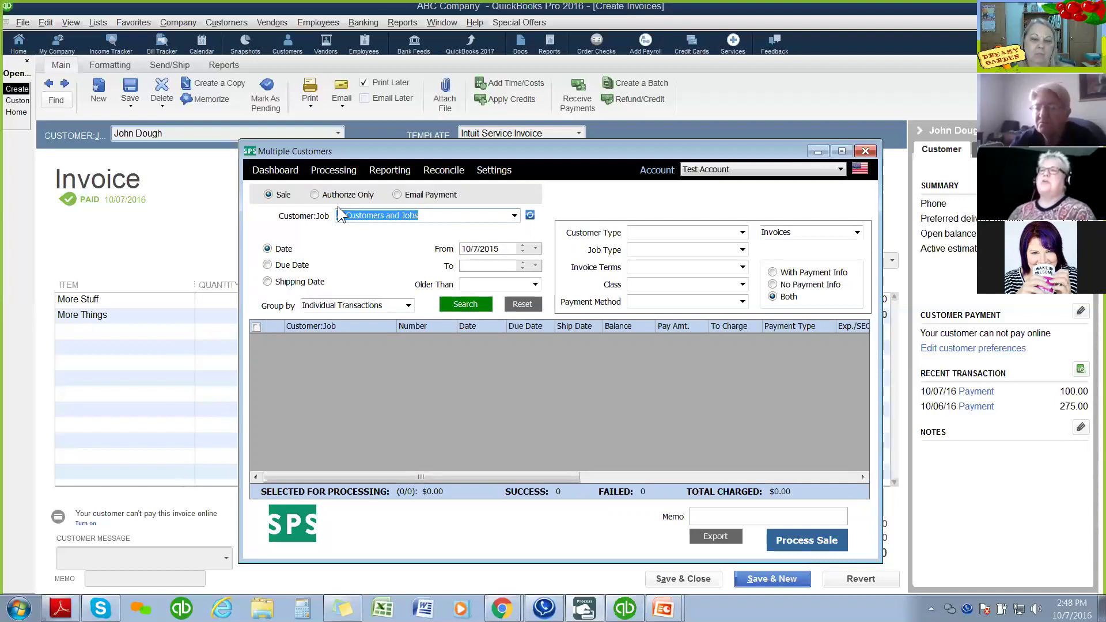
{"action": "left_click", "coordinate": [330, 169]}
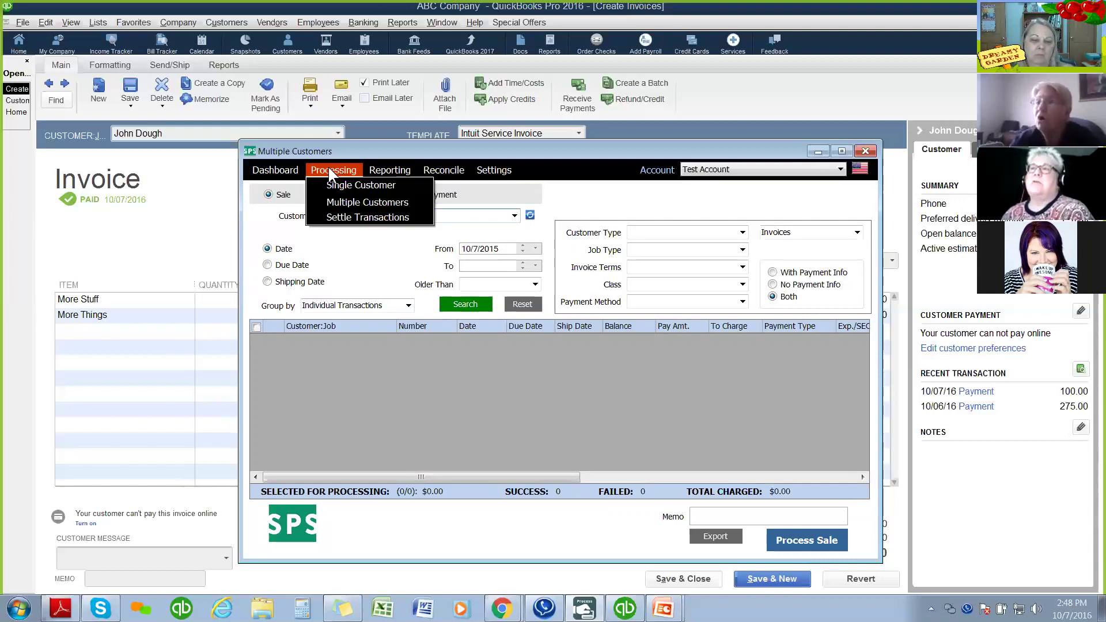
{"action": "left_click", "coordinate": [328, 203]}
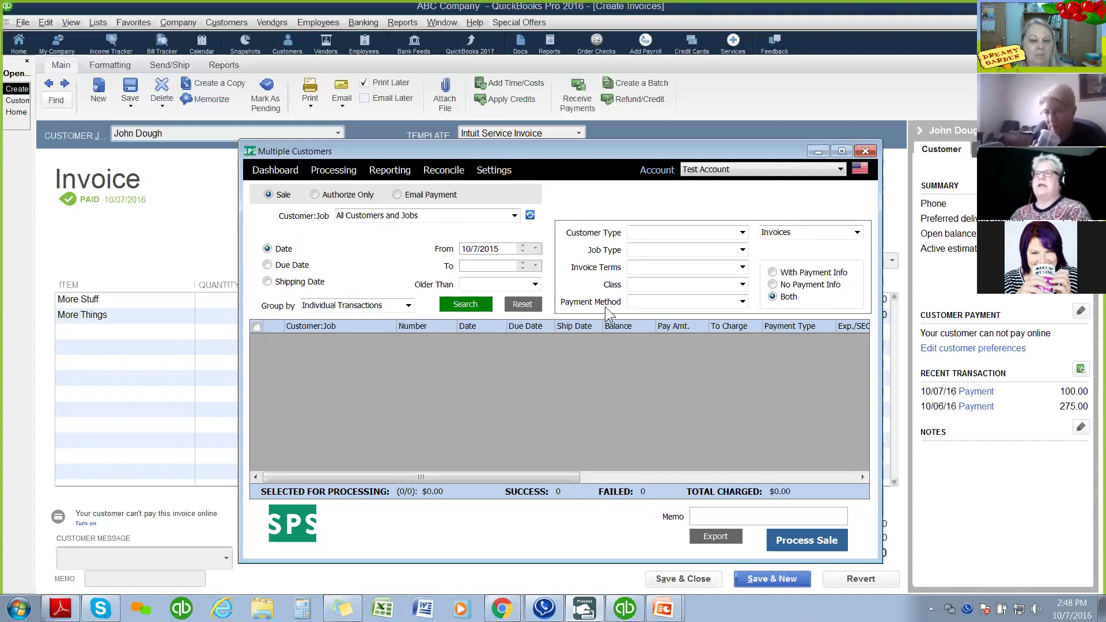
- Search the invoices of all customers and jobs, review the list, and select every listed invoice for processing
{"action": "left_click", "coordinate": [461, 303]}
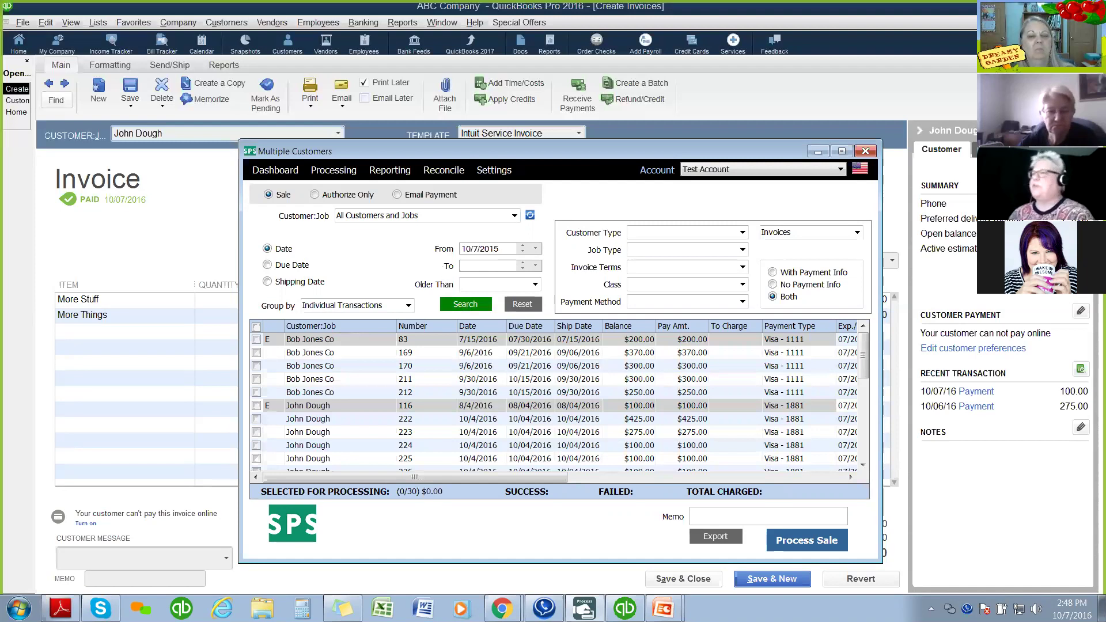
{"action": "scroll", "coordinate": [558, 404], "scroll_direction": "down", "scroll_amount": 5}
{"action": "scroll", "coordinate": [559, 403], "scroll_direction": "down", "scroll_amount": 2}
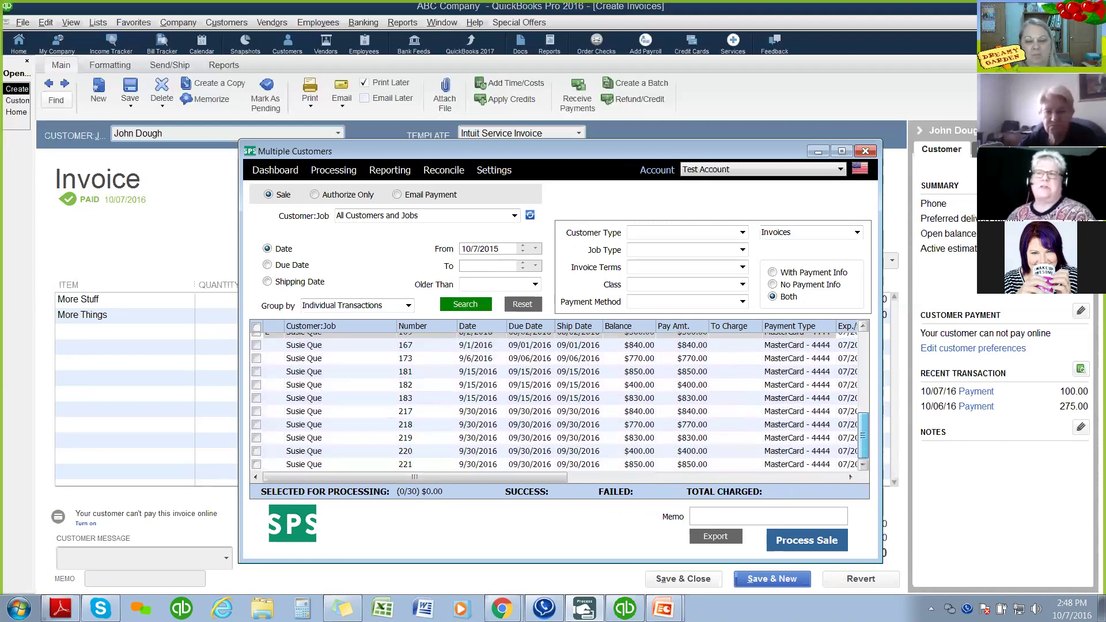
{"action": "scroll", "coordinate": [559, 403], "scroll_direction": "up", "scroll_amount": 7}
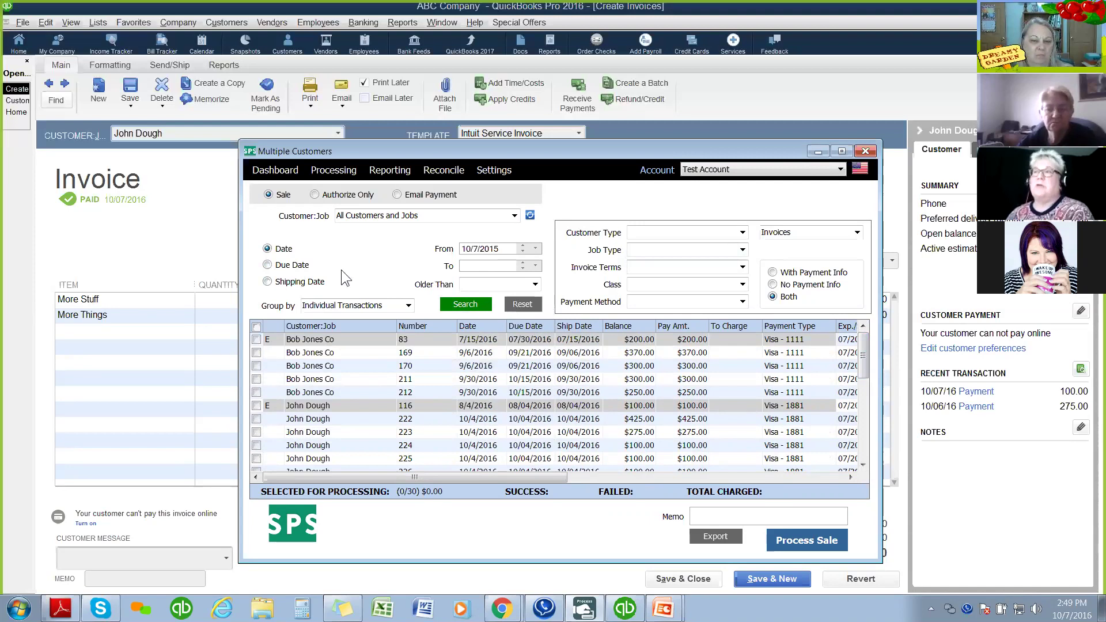
{"action": "left_click", "coordinate": [256, 327]}
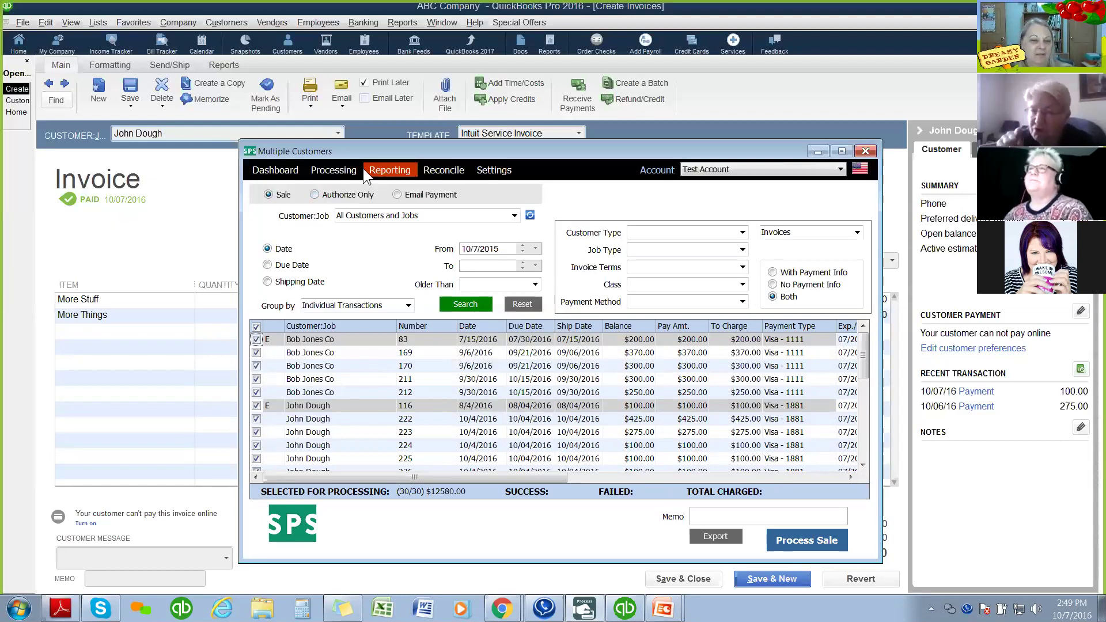
- Return to Single Customer processing, reload the same customer's invoices and saved payment details, and shift the window slightly
{"action": "left_click", "coordinate": [329, 172]}
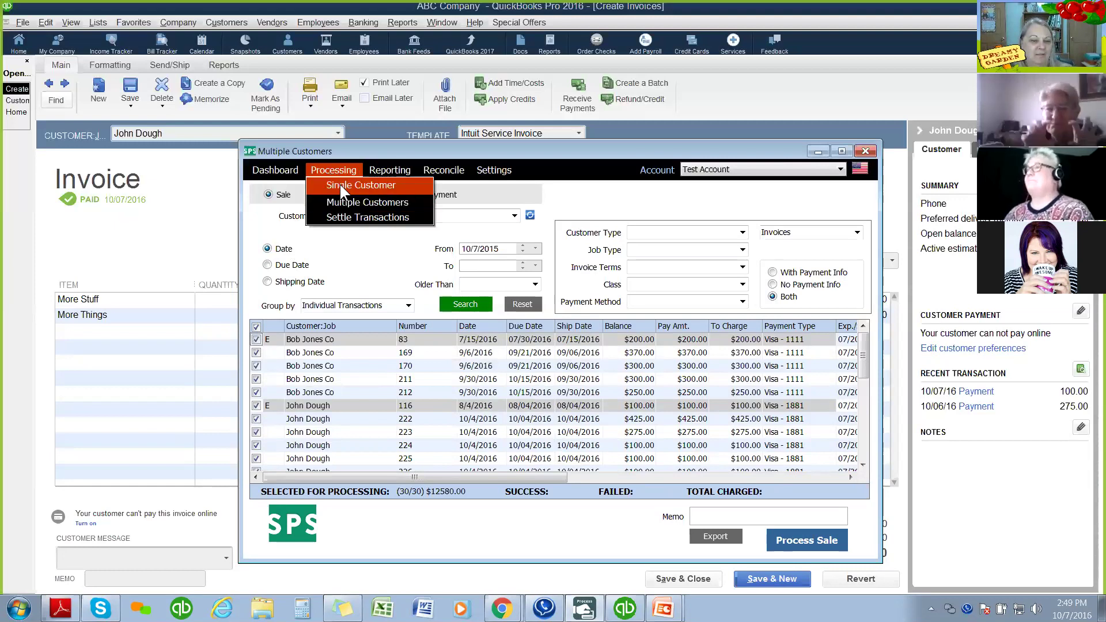
{"action": "left_click", "coordinate": [340, 183]}
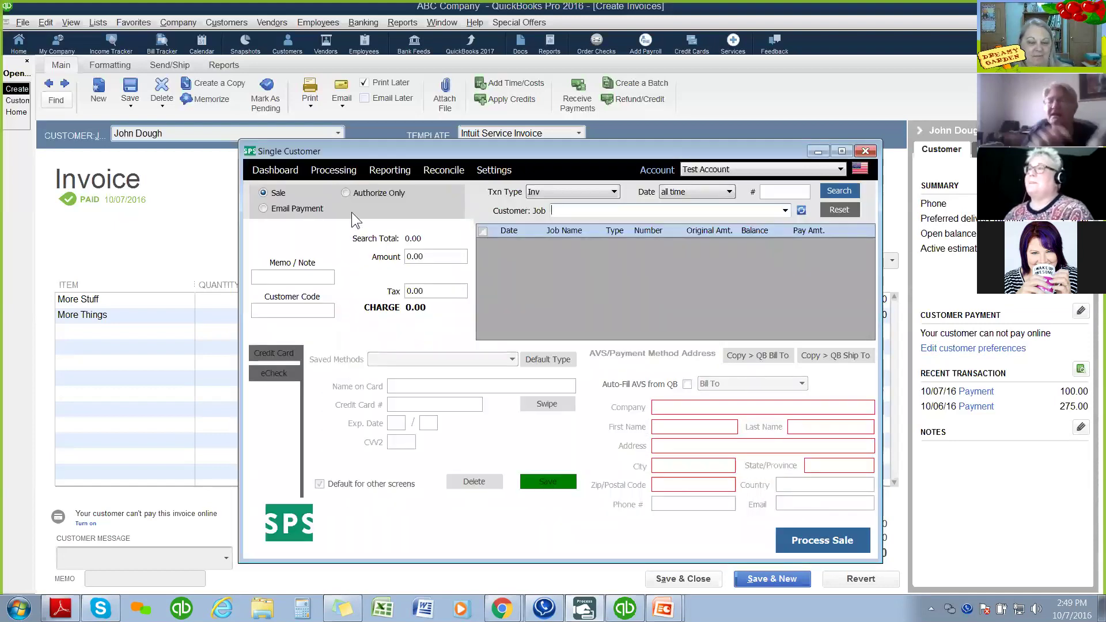
{"action": "type", "text": "j"}
{"action": "left_click", "coordinate": [581, 226]}
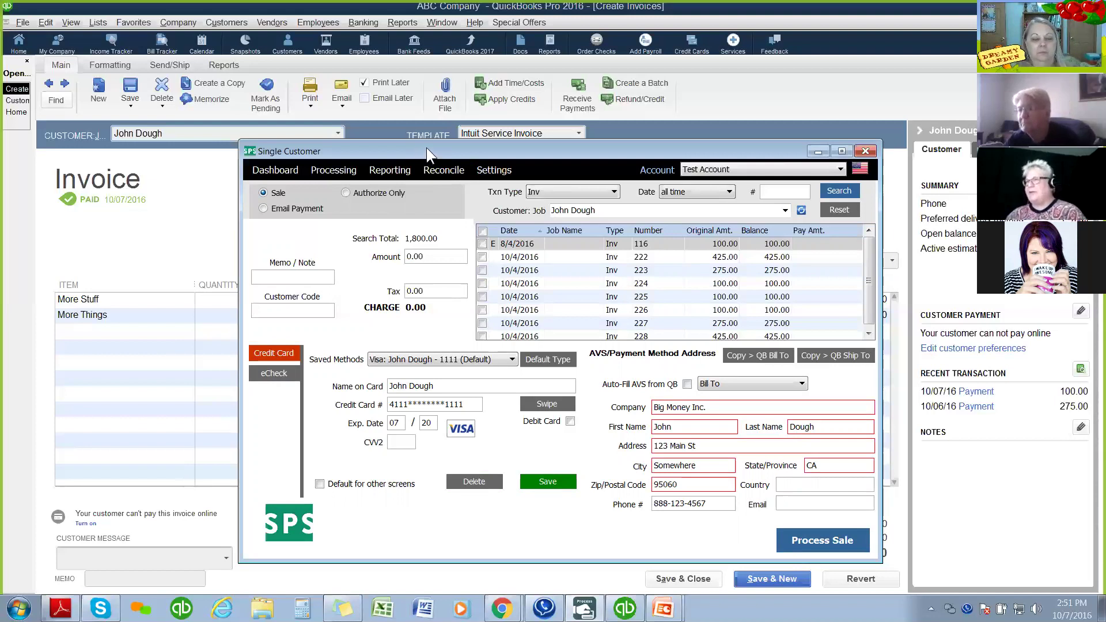
{"action": "left_click_drag", "start_coordinate": [426, 147], "coordinate": [422, 166]}
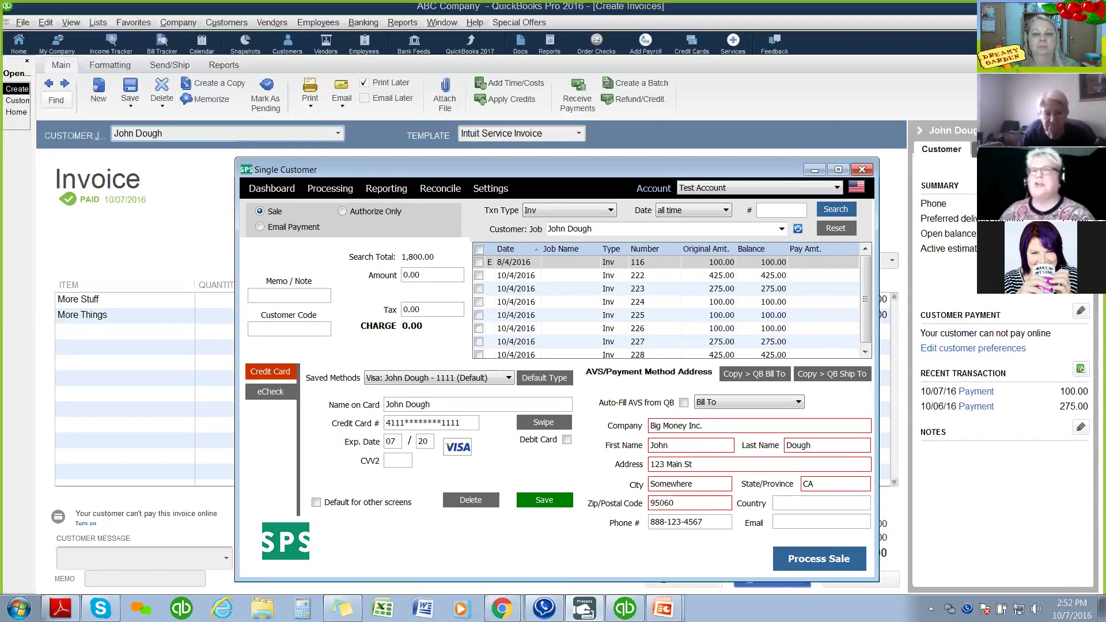
- Open the Transaction History report and search the payments of all customers and jobs from 10/3/2015 to 10/9/2016
{"action": "left_click", "coordinate": [380, 185]}
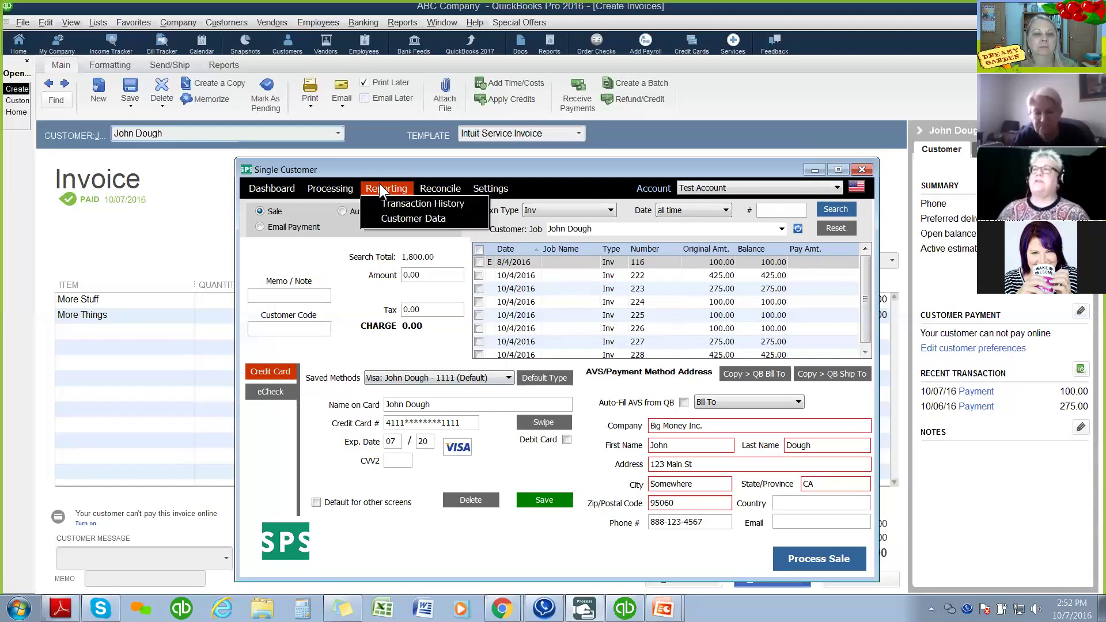
{"action": "left_click", "coordinate": [400, 204]}
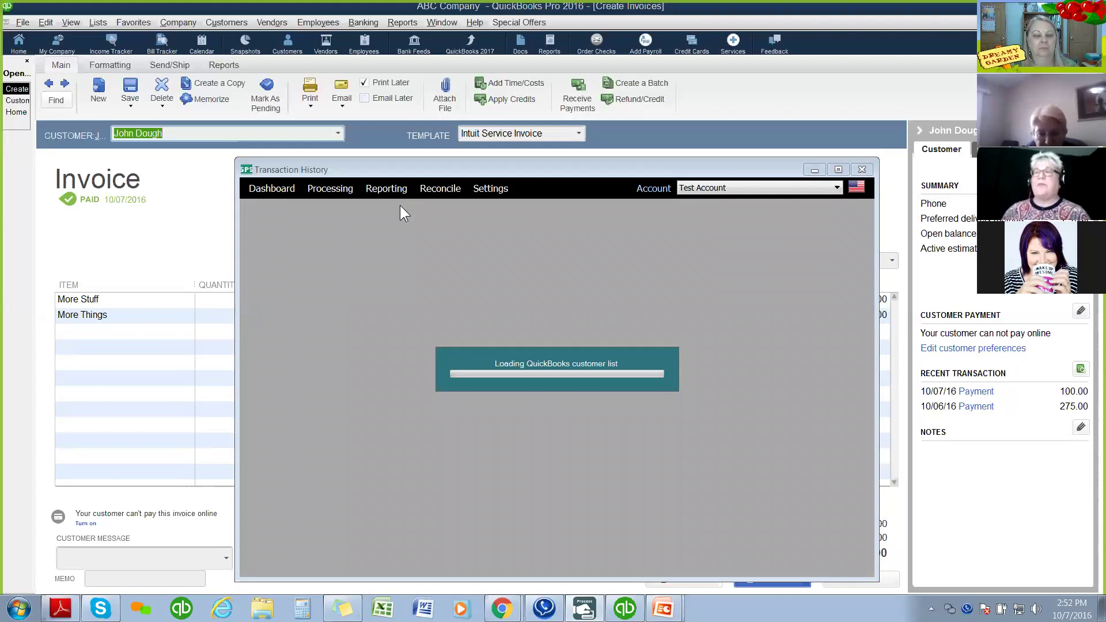
{"action": "left_click", "coordinate": [525, 278]}
{"action": "type", "text": "2015"}
{"action": "key", "text": "Right"}
{"action": "left_click", "coordinate": [707, 269]}
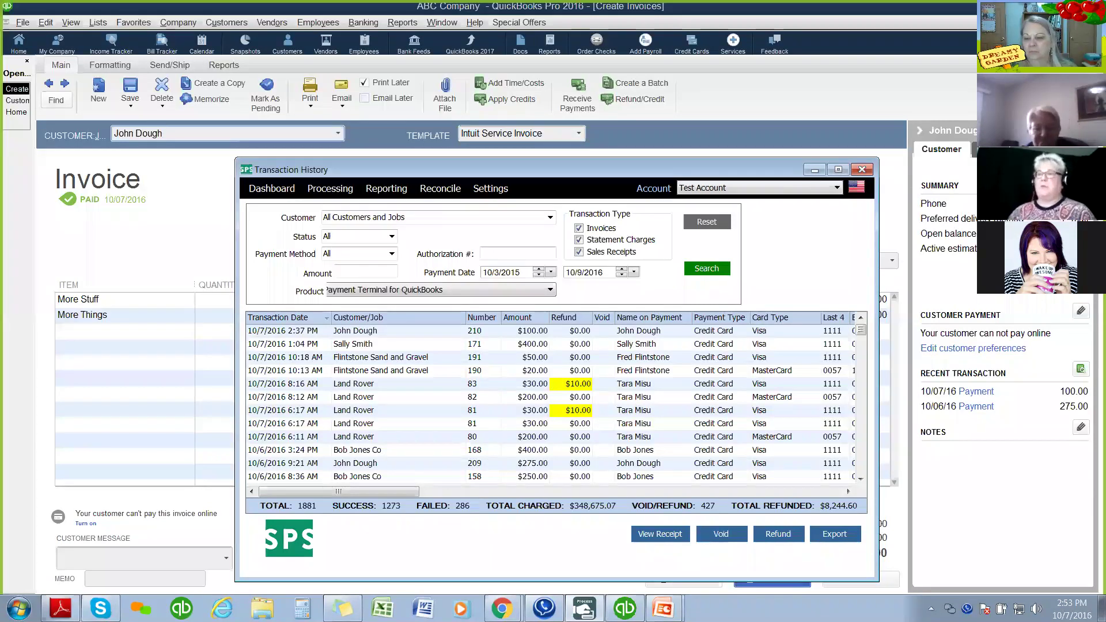
- Examine the status and result of each listed transaction, including refunds, voids and errors, and return to the first columns
{"action": "scroll", "coordinate": [550, 403], "scroll_direction": "right", "scroll_amount": 5}
{"action": "scroll", "coordinate": [550, 403], "scroll_direction": "right", "scroll_amount": 1}
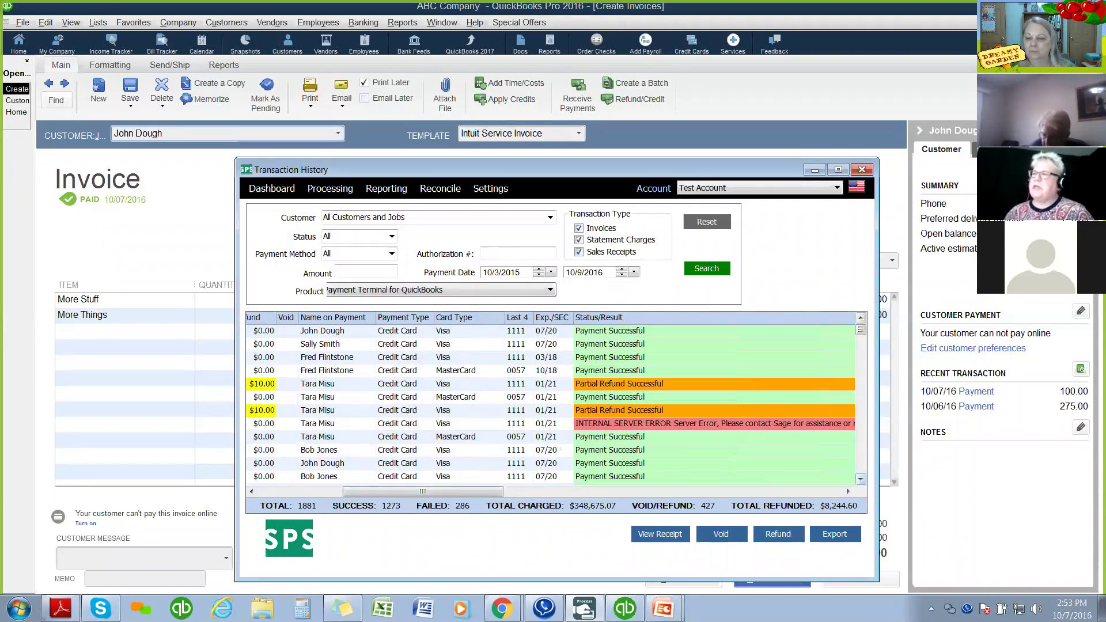
{"action": "scroll", "coordinate": [860, 478], "scroll_direction": "down", "scroll_amount": 3}
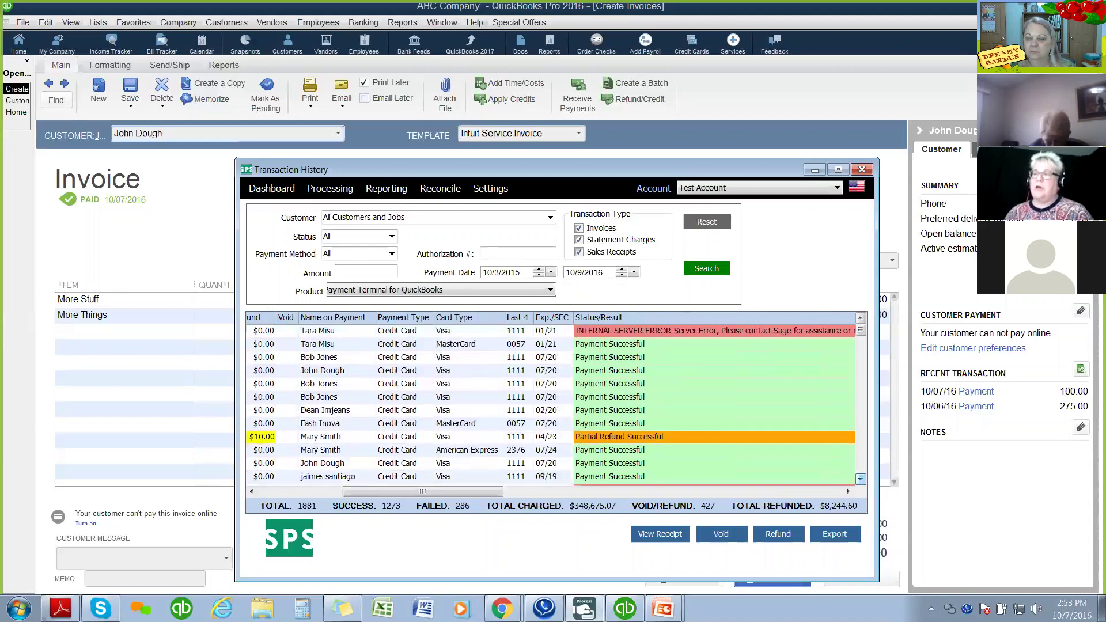
{"action": "scroll", "coordinate": [860, 478], "scroll_direction": "down", "scroll_amount": 3}
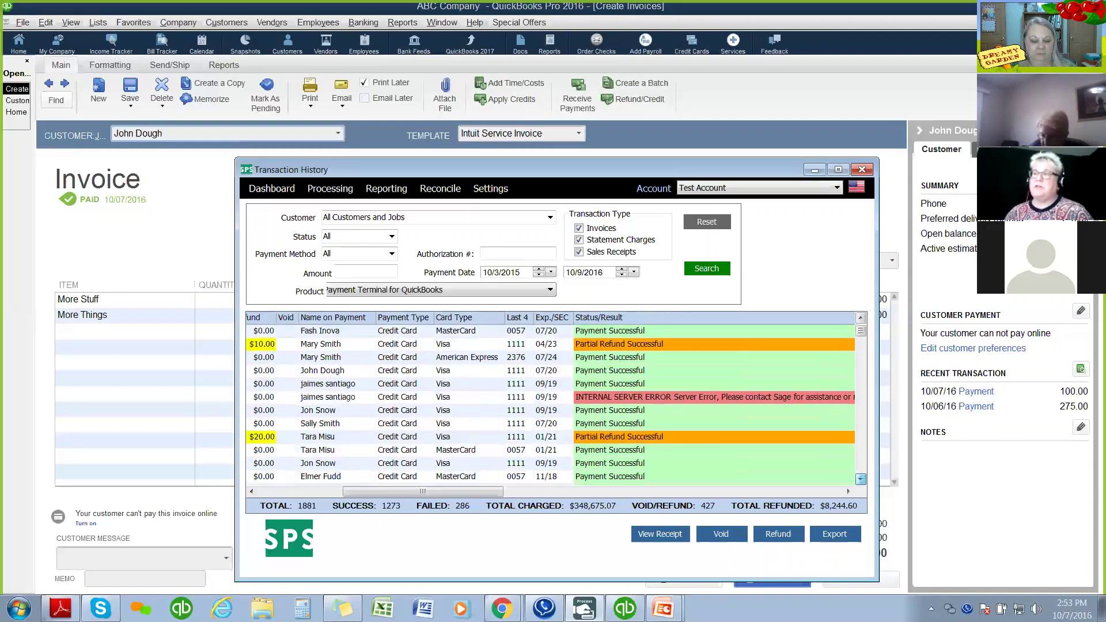
{"action": "scroll", "coordinate": [860, 478], "scroll_direction": "down", "scroll_amount": 3}
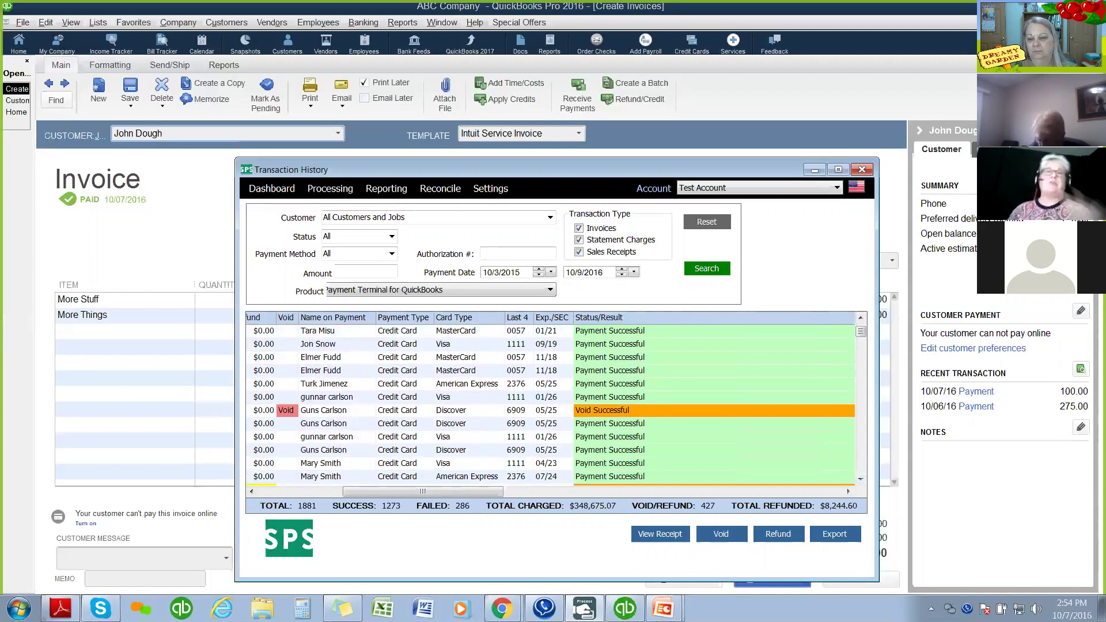
{"action": "left_click_drag", "start_coordinate": [422, 491], "coordinate": [339, 492]}
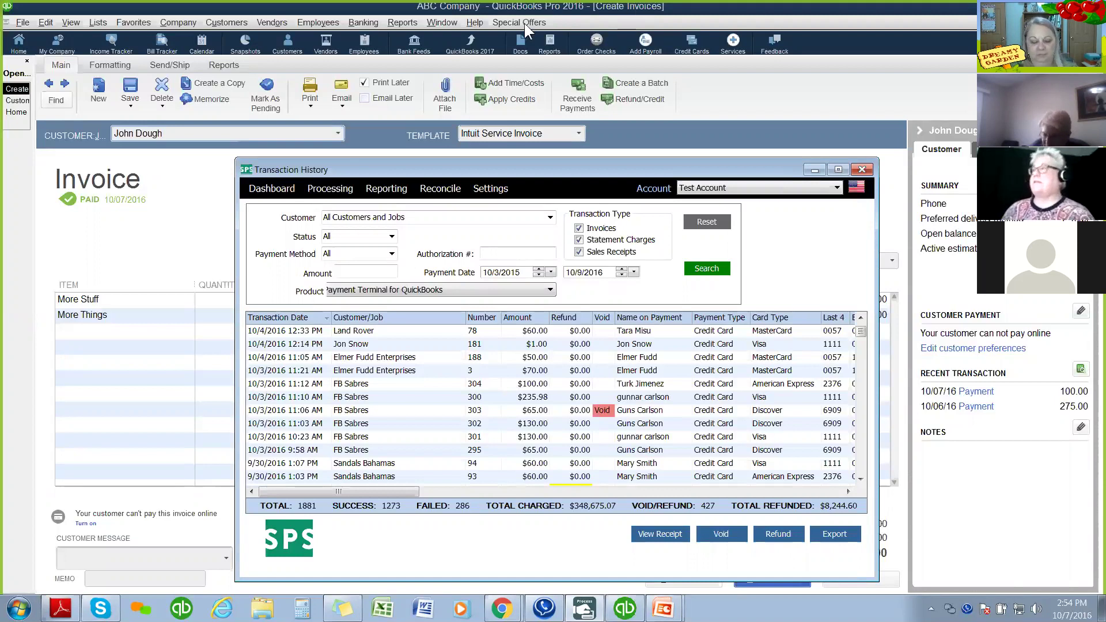
- Move the Transaction History window aside, switch to the SPS slide presentation and advance to the All Payment Solutions slide
{"action": "left_click_drag", "start_coordinate": [619, 167], "coordinate": [546, 198]}
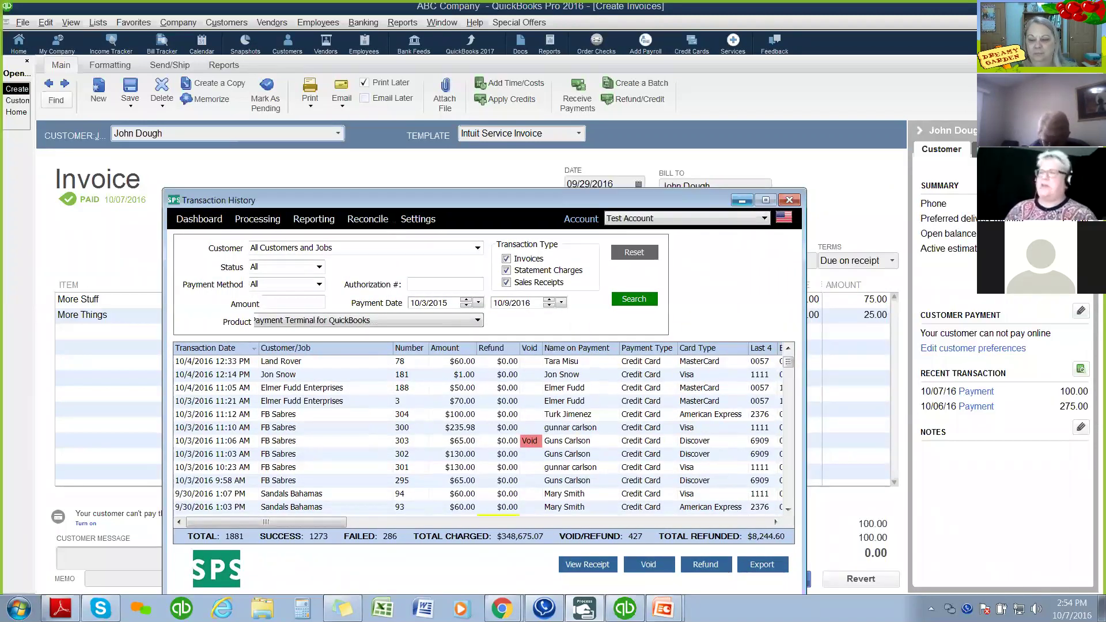
{"action": "left_click", "coordinate": [625, 608]}
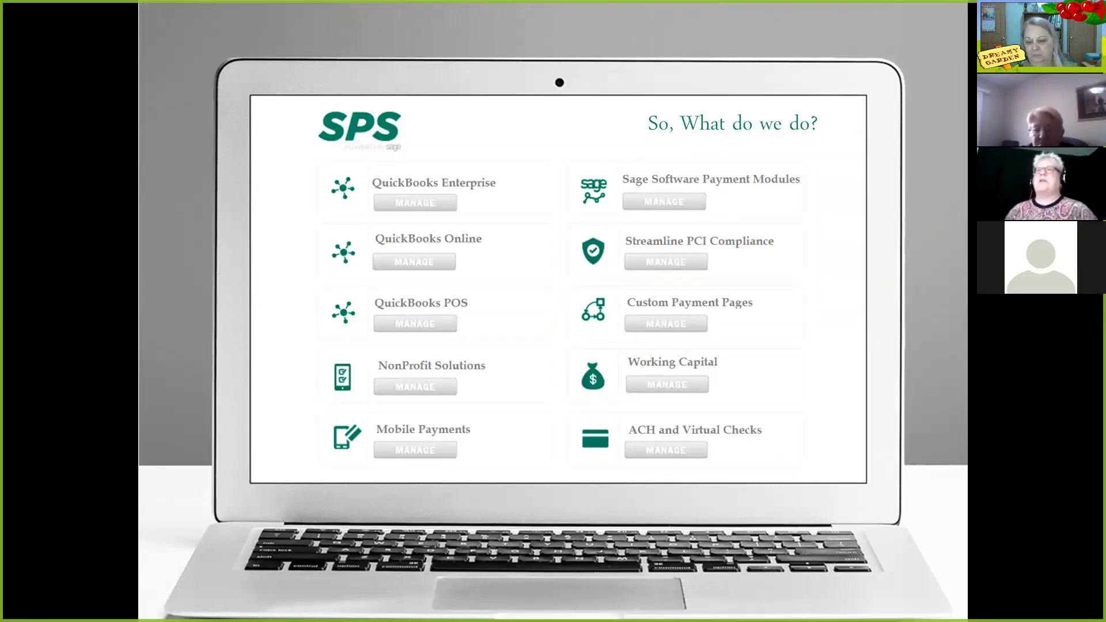
{"action": "left_click", "coordinate": [627, 219]}
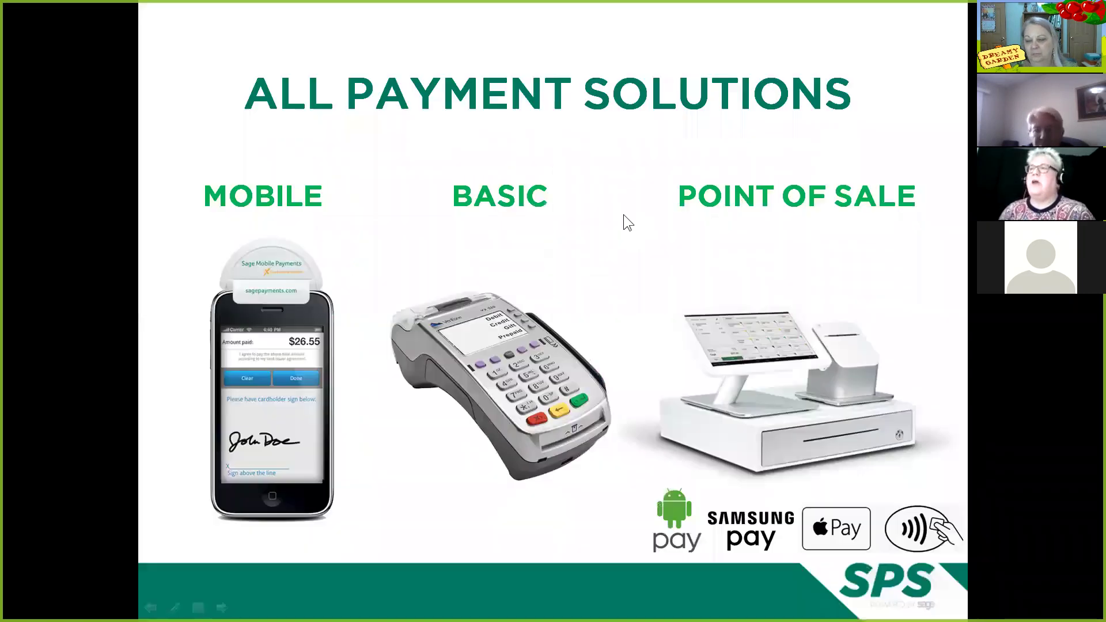